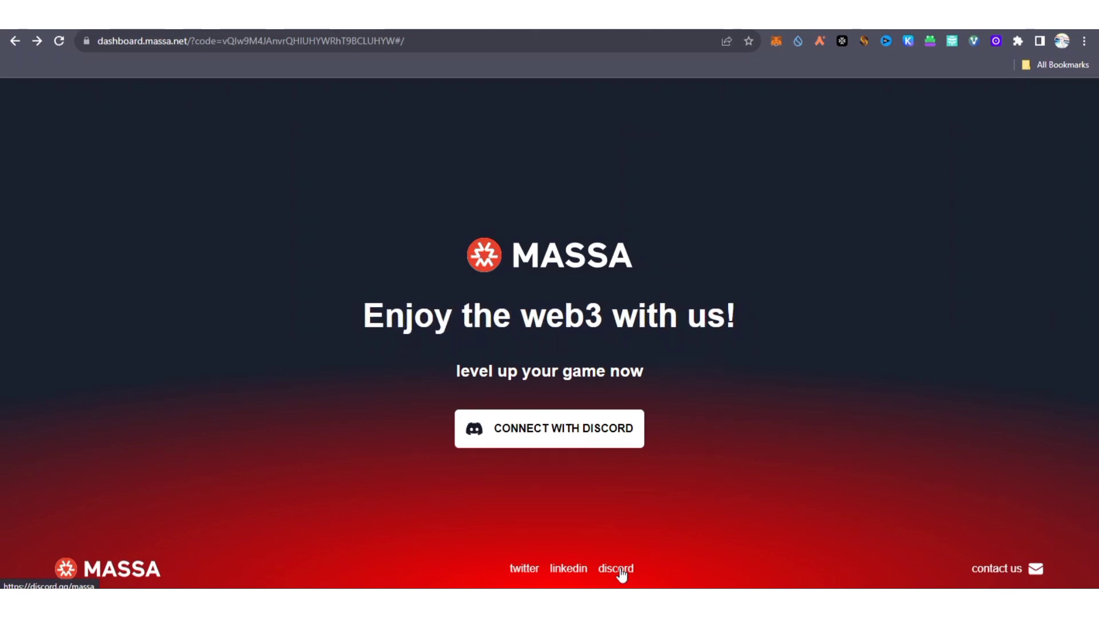
# Open the Massa Discord server from the dashboard page and look through its start-here and rules channels
pyautogui.click(622, 570)
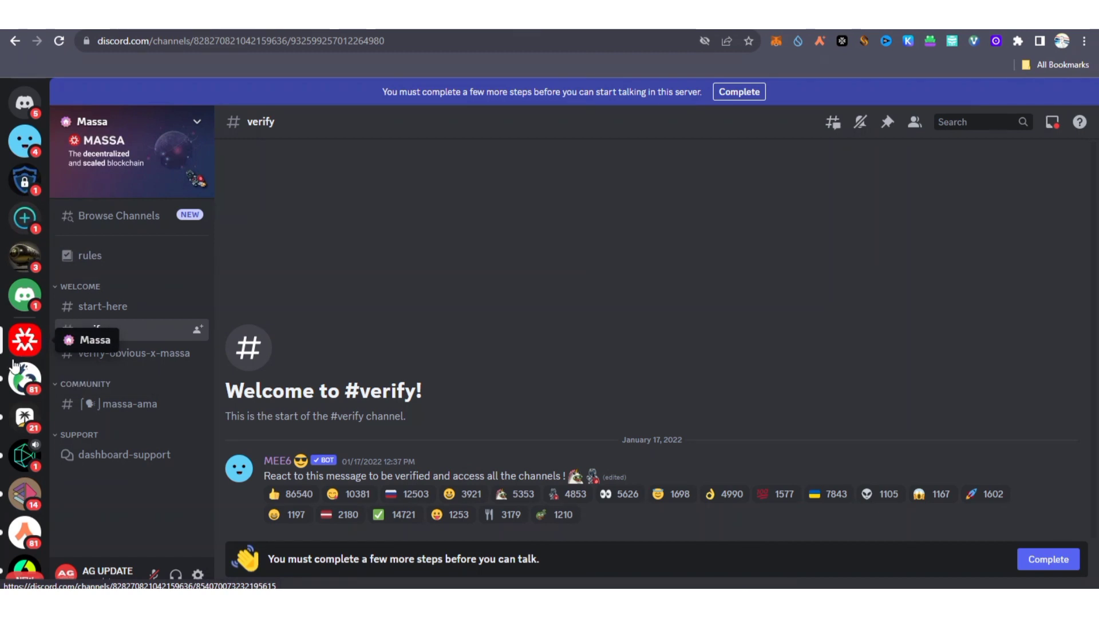
pyautogui.click(116, 314)
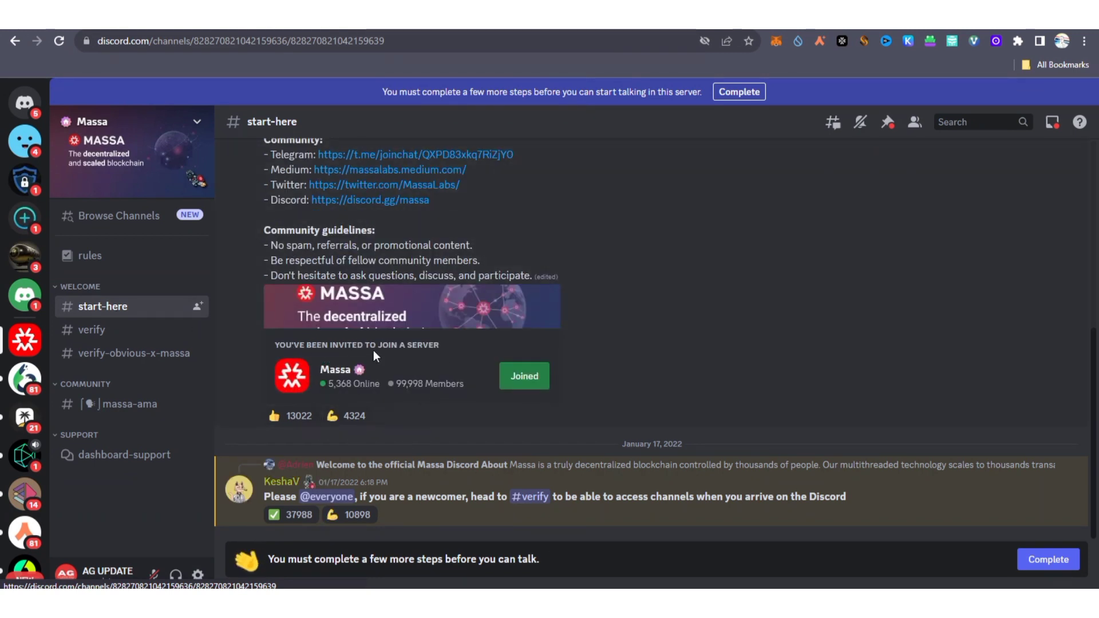
pyautogui.click(528, 379)
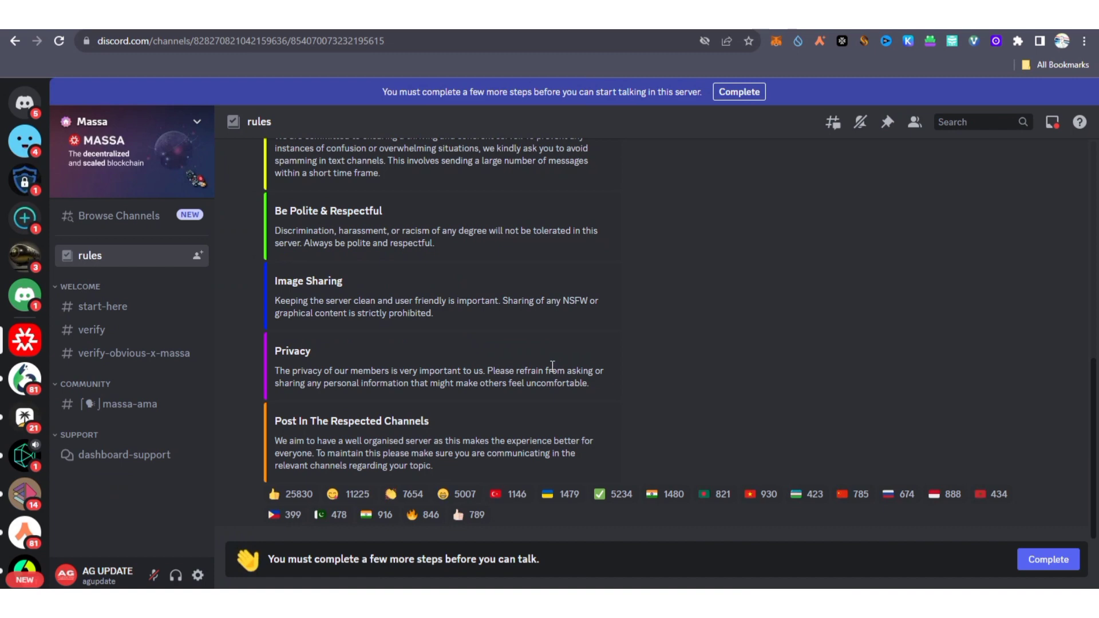
pyautogui.scroll(3, 552, 365)
pyautogui.scroll(-3, 552, 365)
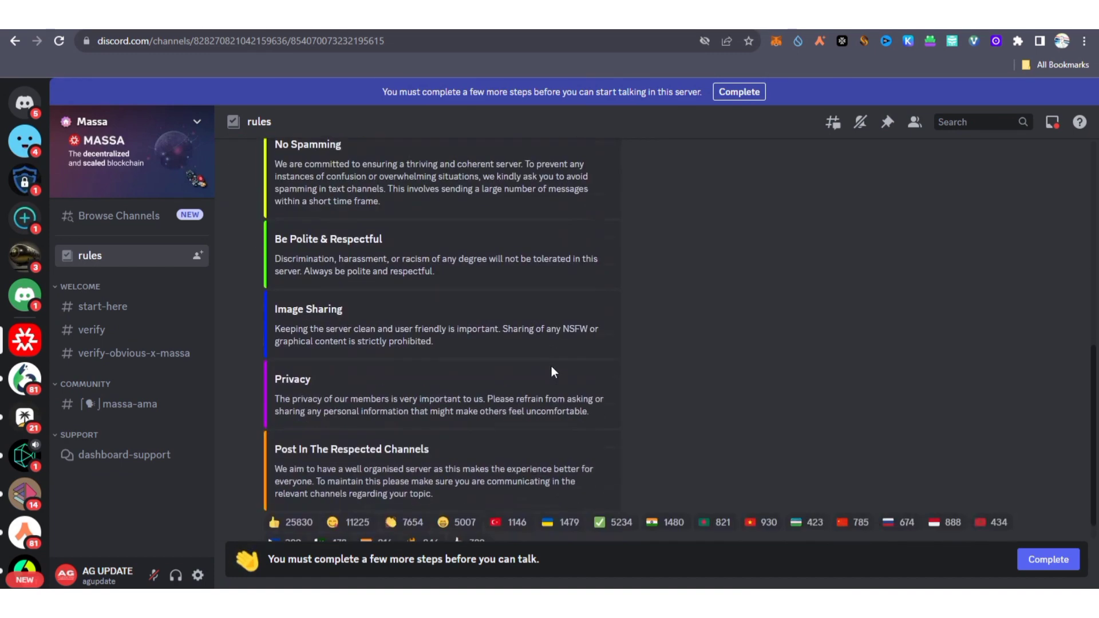
# Agree to and submit the Massa server rules, and react with a thumbs-up to the verification message in the verify channel
pyautogui.click(1038, 562)
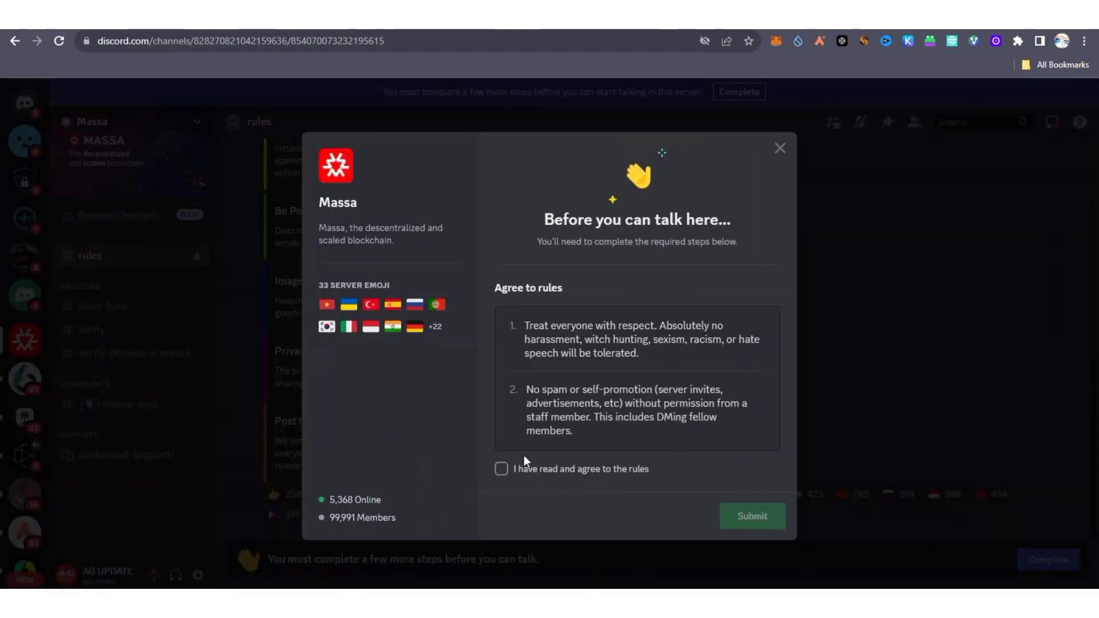
pyautogui.click(501, 469)
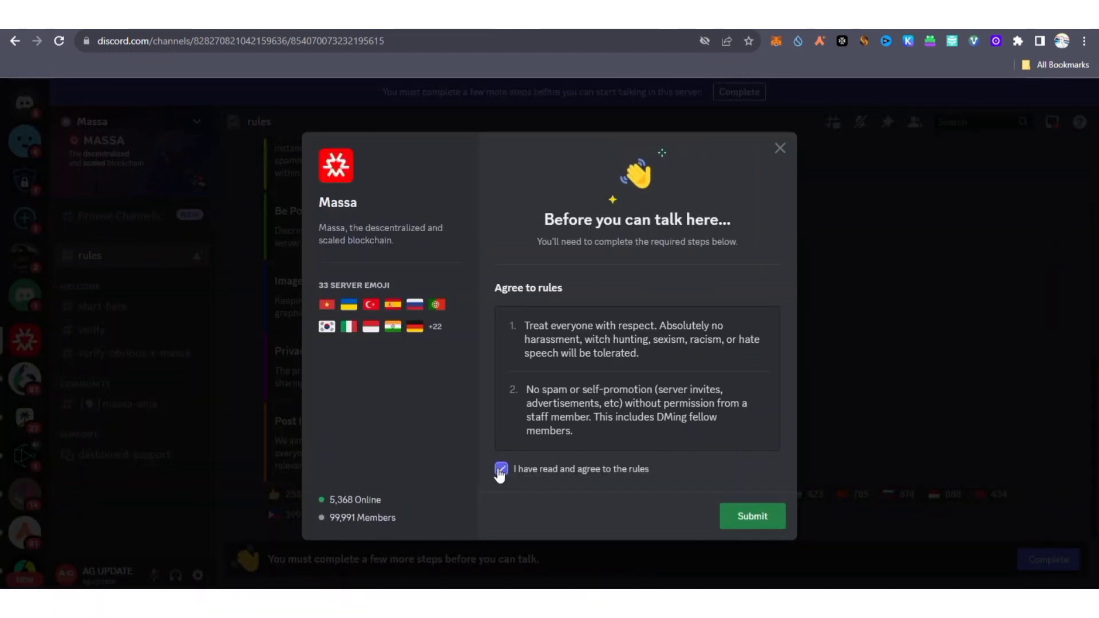
pyautogui.click(752, 518)
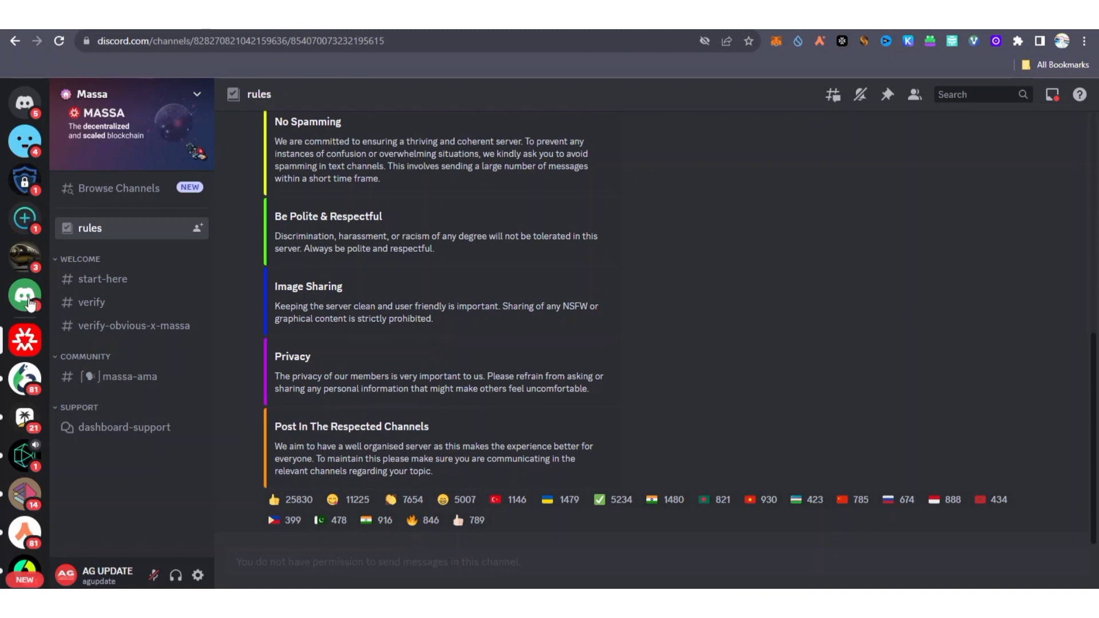
pyautogui.click(101, 307)
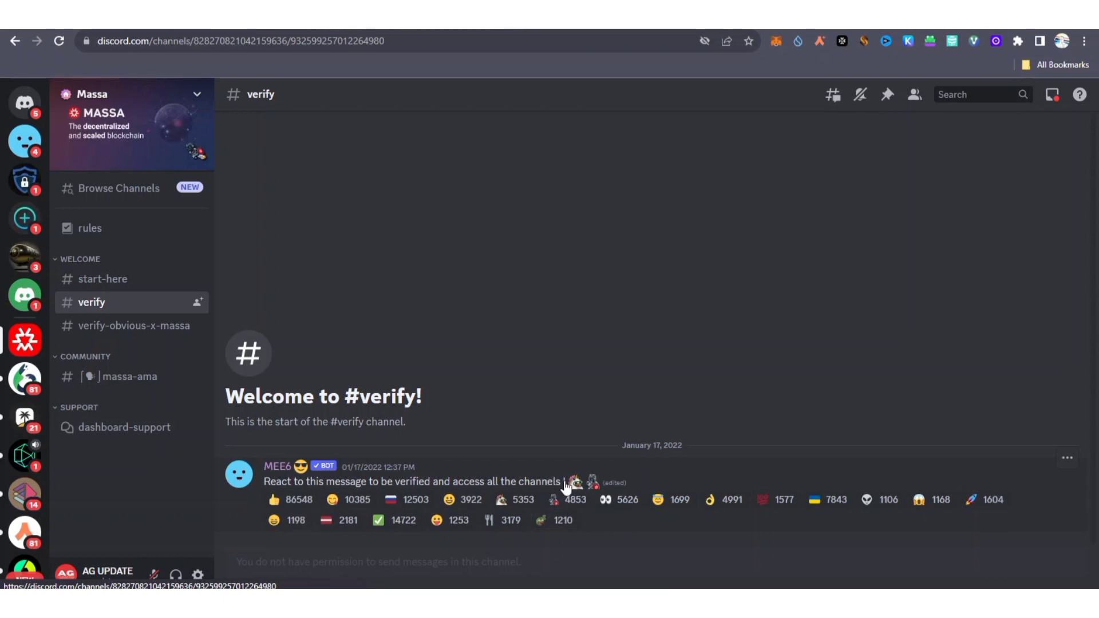
pyautogui.click(293, 502)
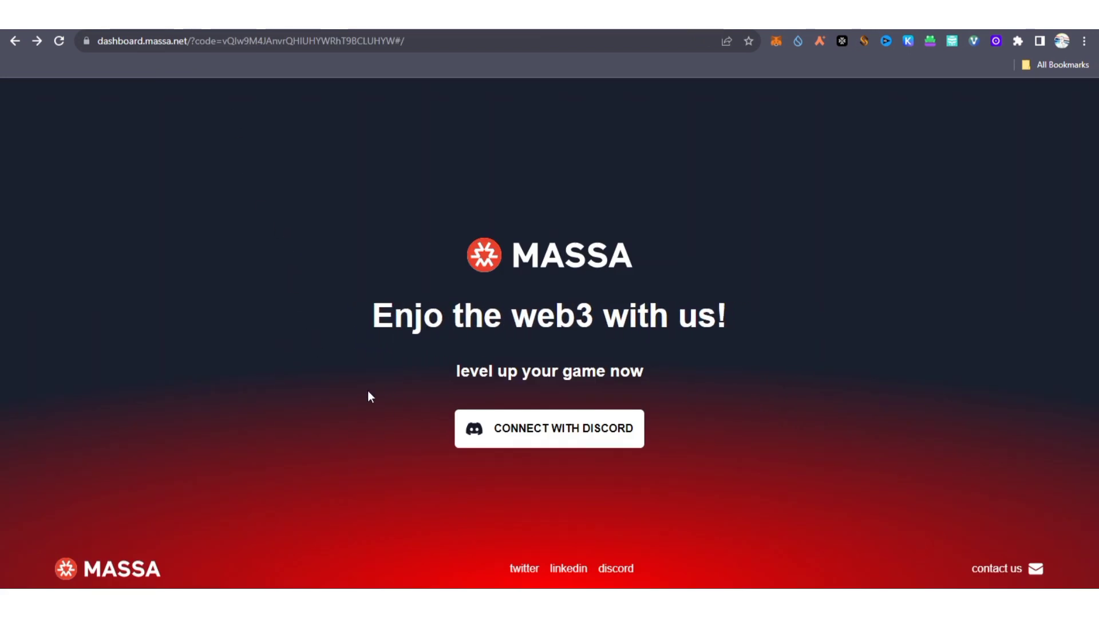
# Connect the Massa dashboard with Discord, authorize its access to the account, and accept the Terms of Service
pyautogui.click(538, 435)
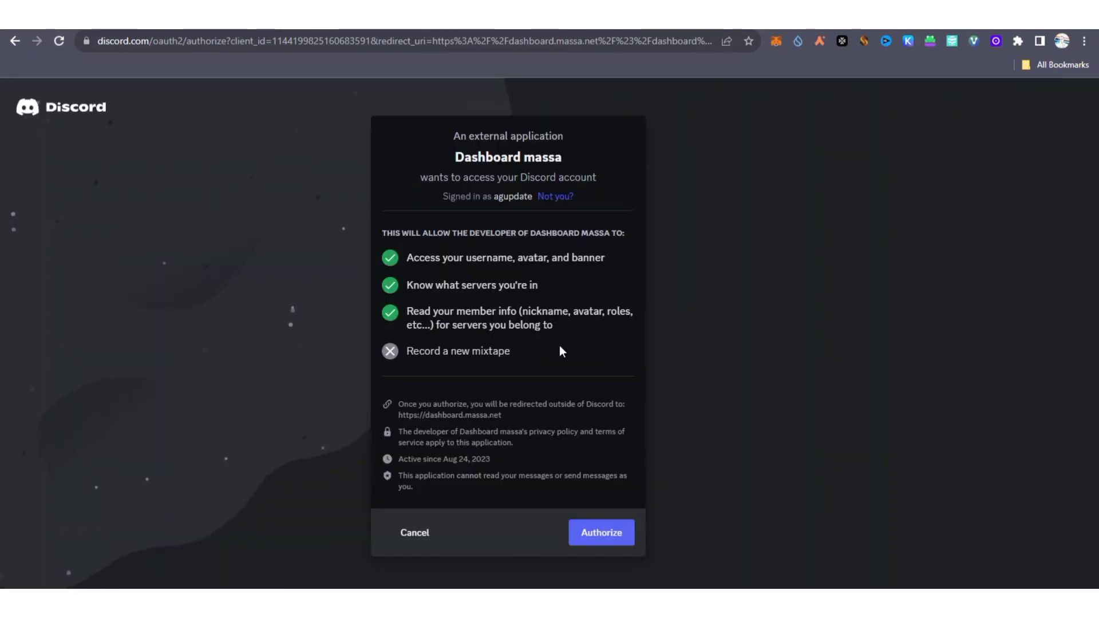
pyautogui.click(606, 538)
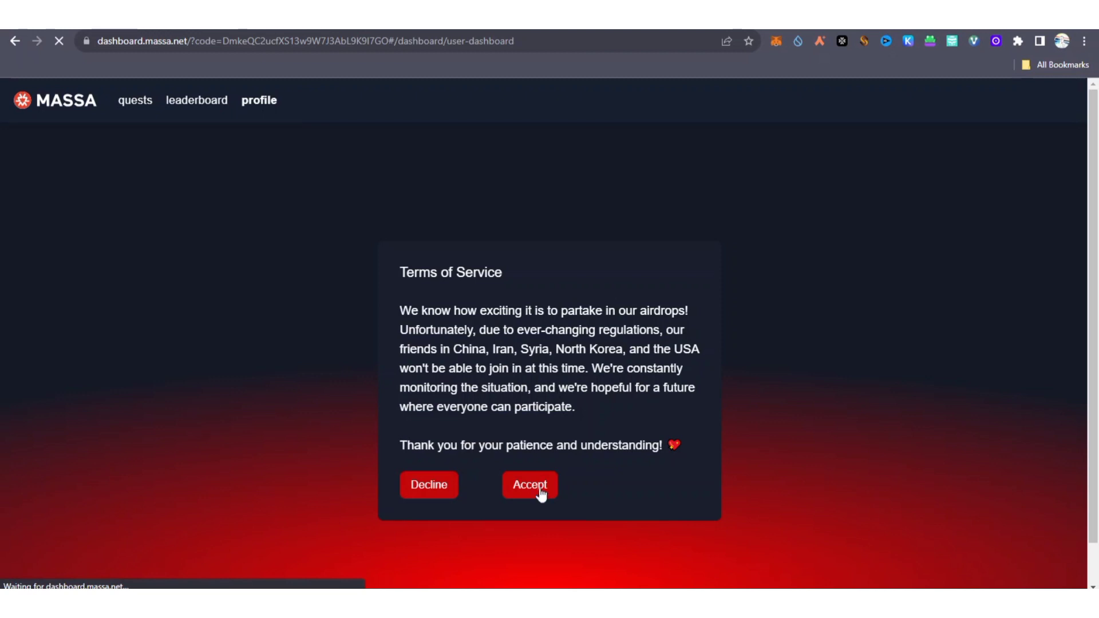
pyautogui.click(540, 492)
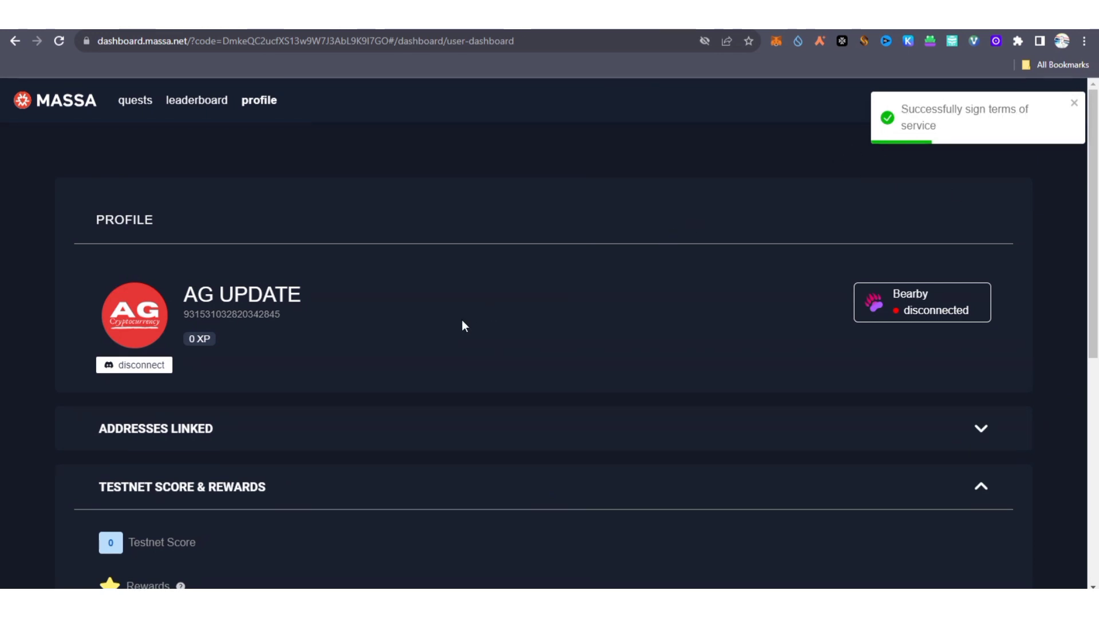
# Review the profile page's linked addresses, testnet score and rewards, community score and history table sections
pyautogui.scroll(-3, 463, 325)
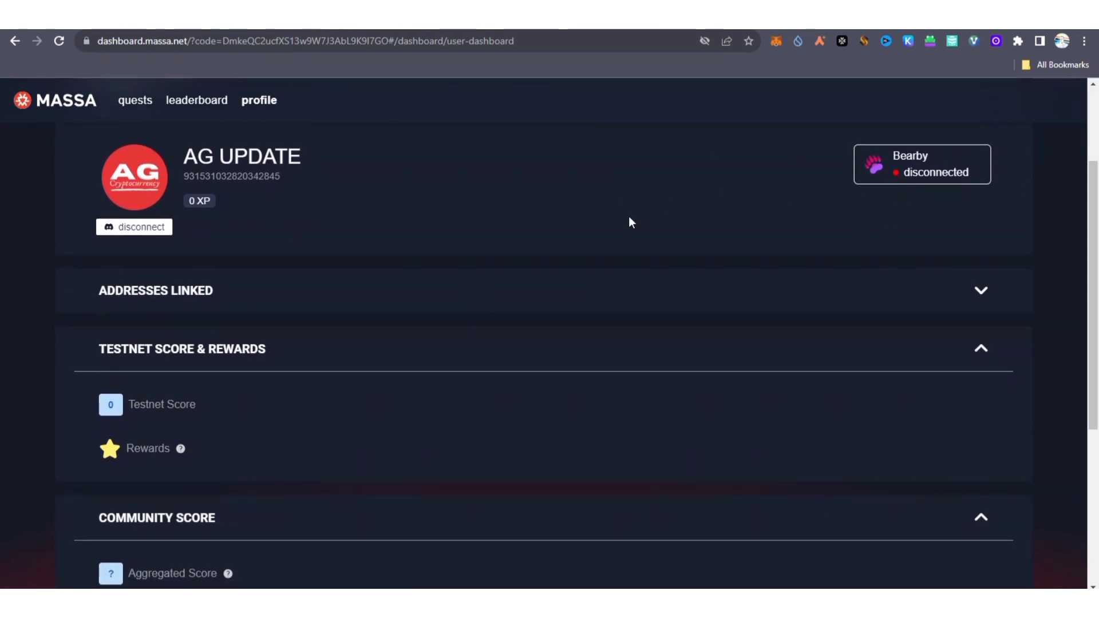
pyautogui.scroll(-5, 489, 305)
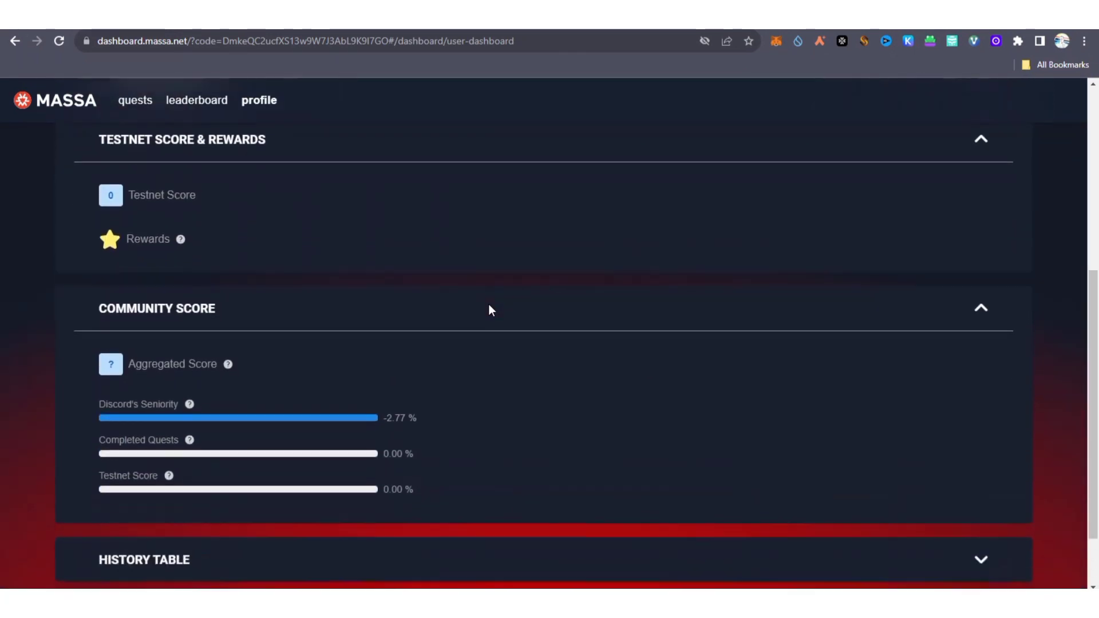
pyautogui.scroll(5, 489, 305)
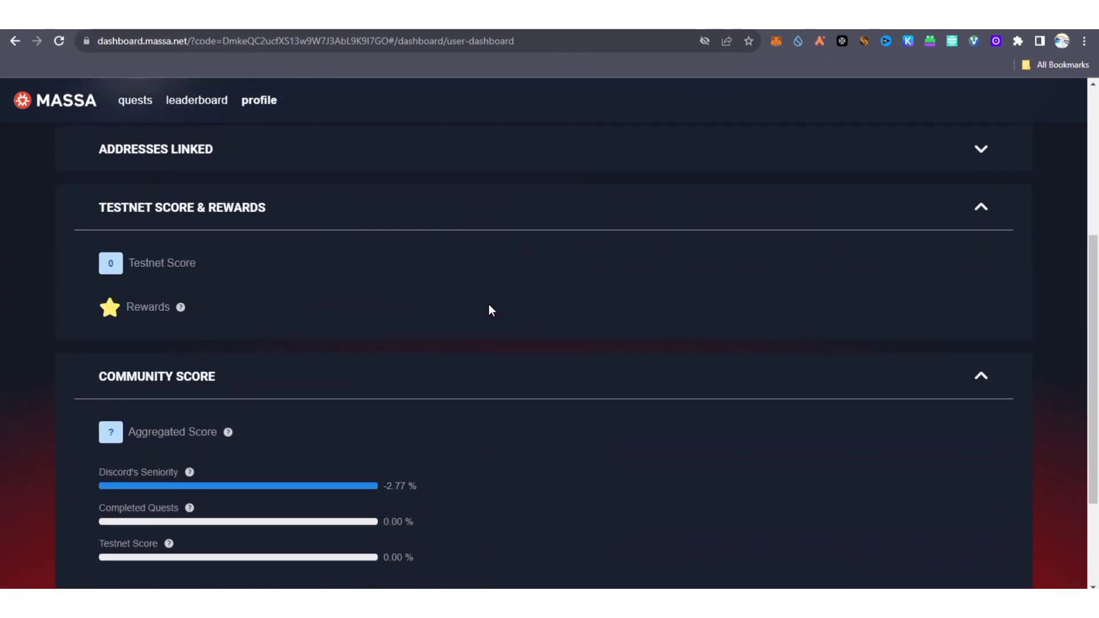
pyautogui.scroll(1, 490, 305)
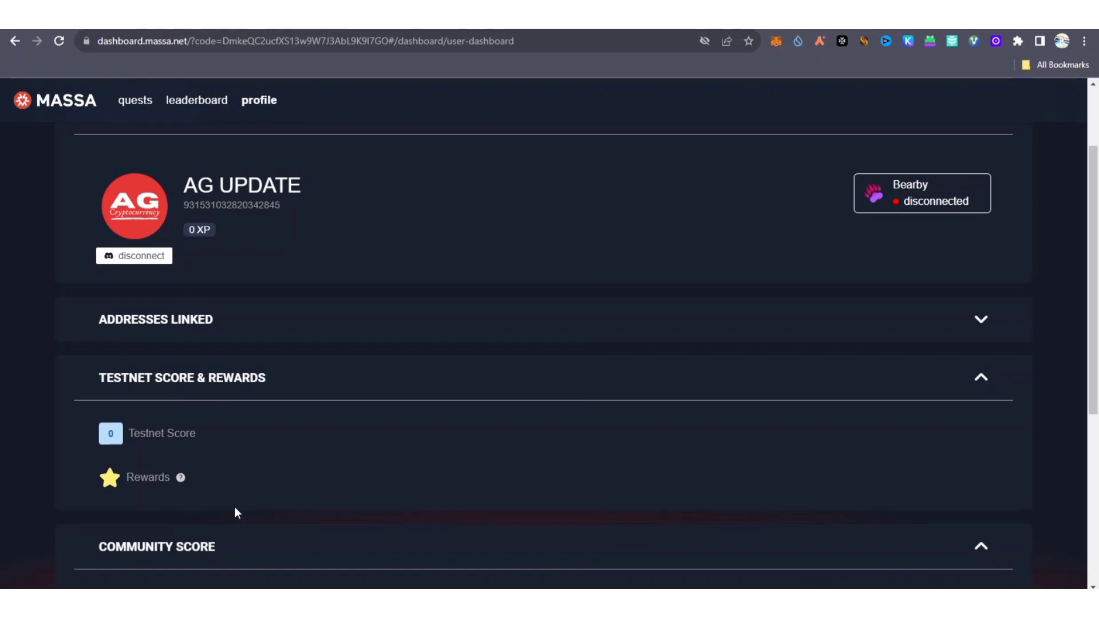
pyautogui.scroll(-1, 235, 506)
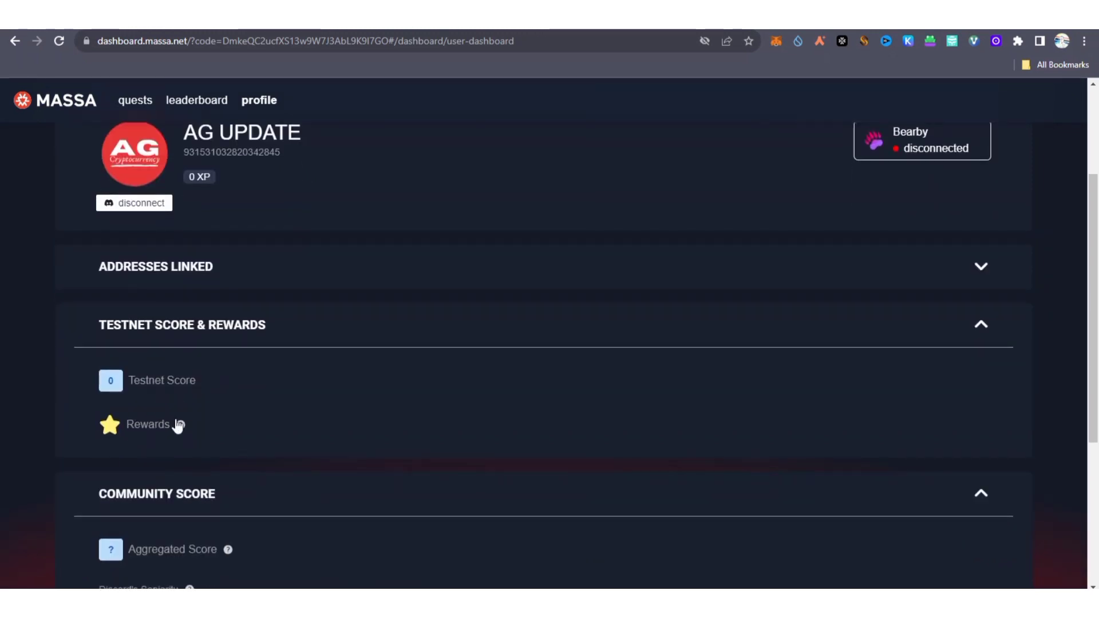
pyautogui.scroll(-2, 168, 480)
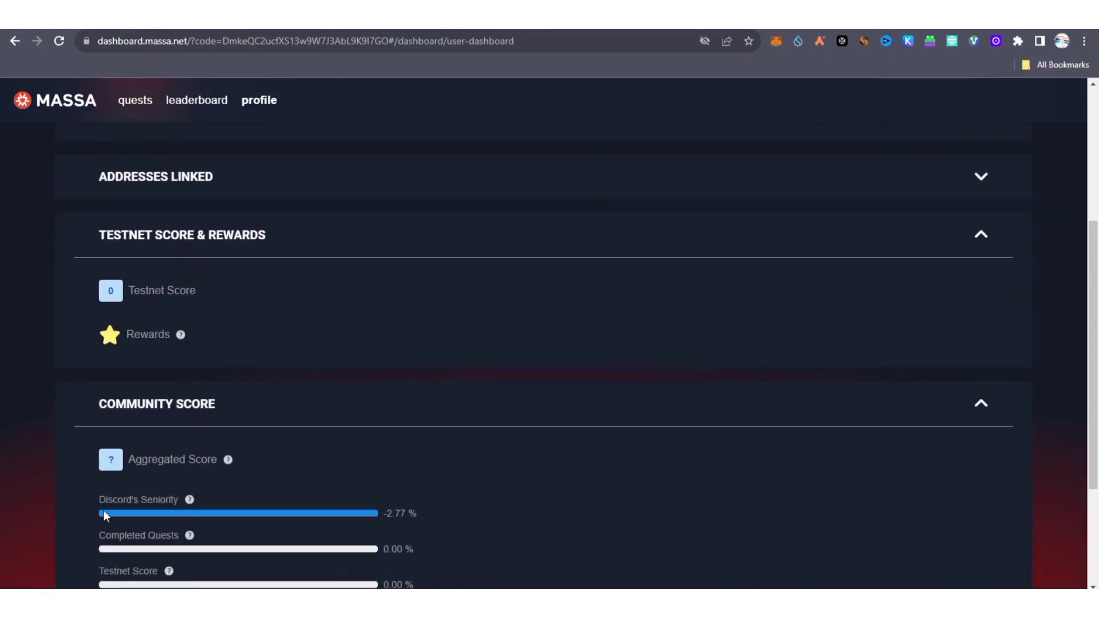
pyautogui.scroll(-3, 125, 493)
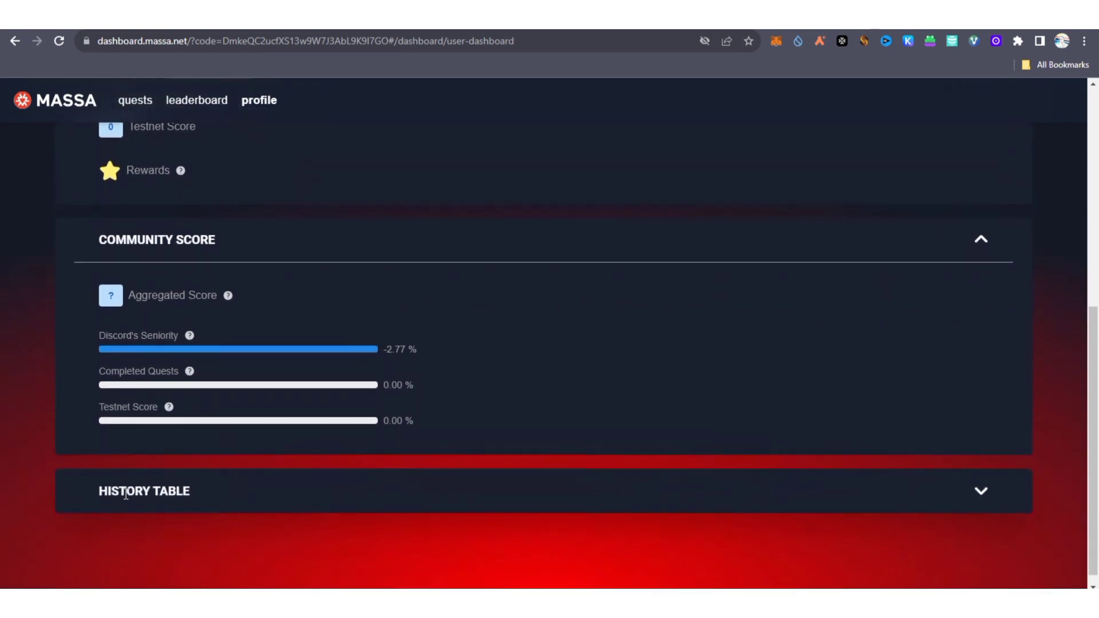
pyautogui.scroll(1, 126, 494)
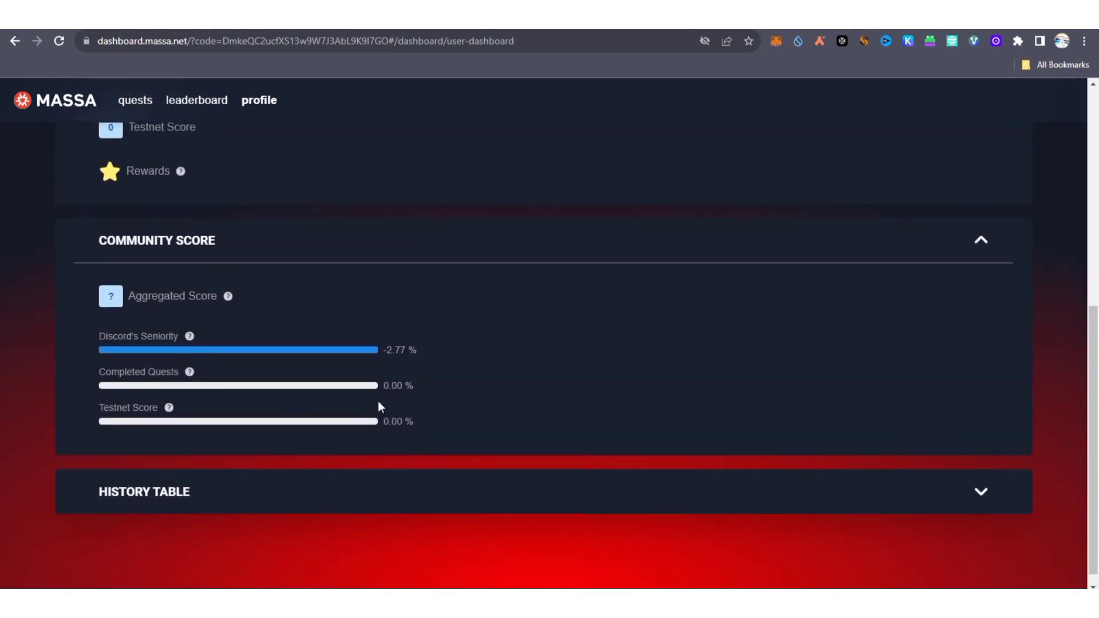
pyautogui.scroll(5, 380, 407)
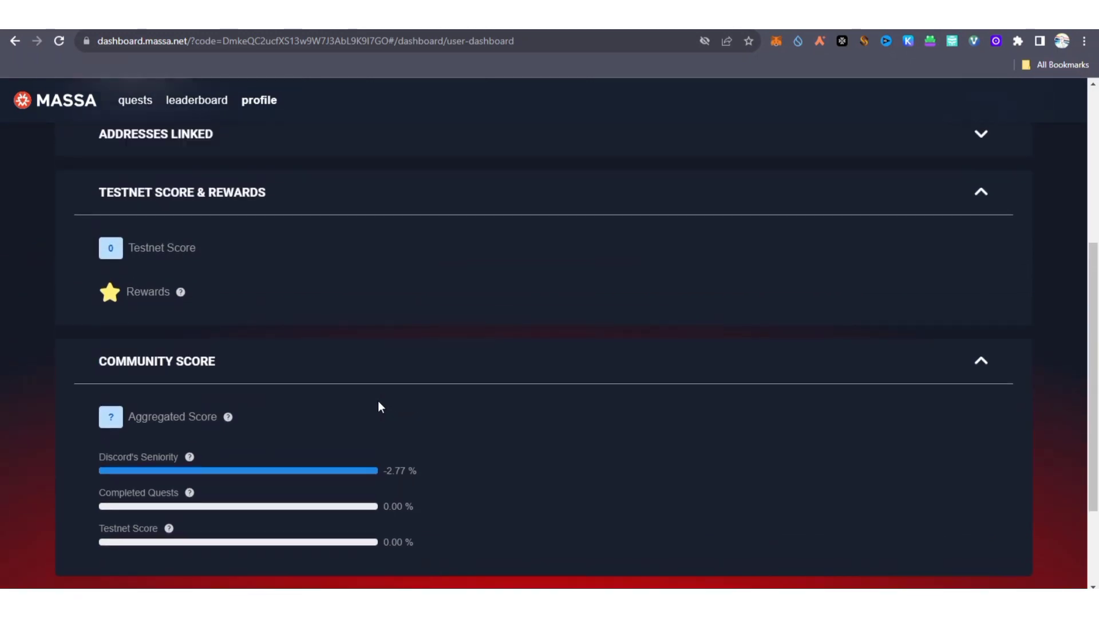
pyautogui.scroll(2, 381, 408)
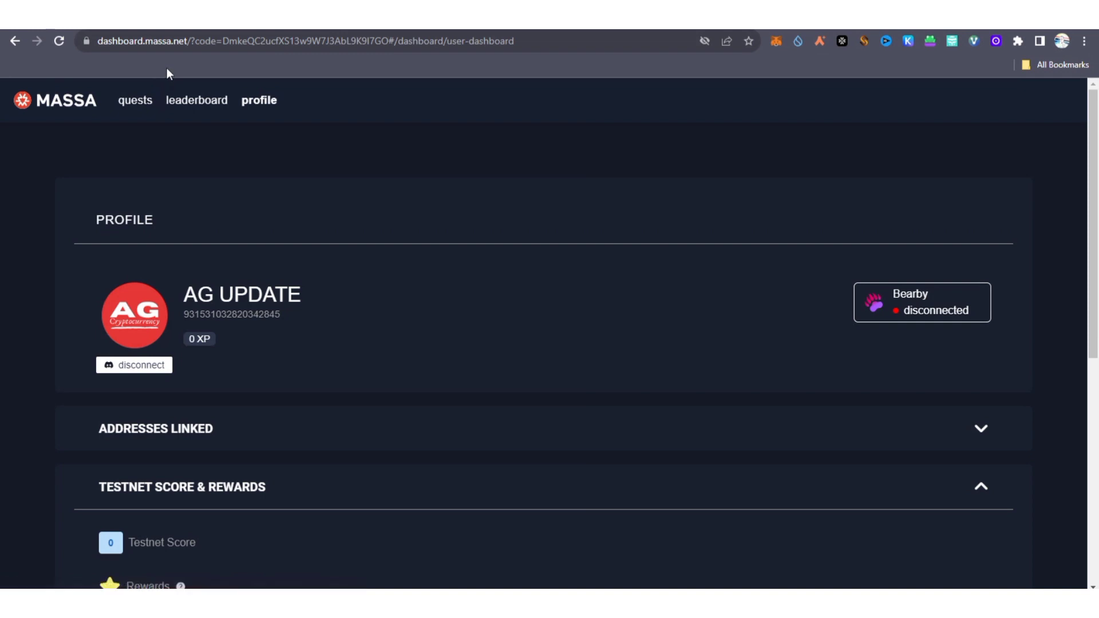
# Open the Massa quests page and look through the first page of ongoing quests
pyautogui.click(139, 107)
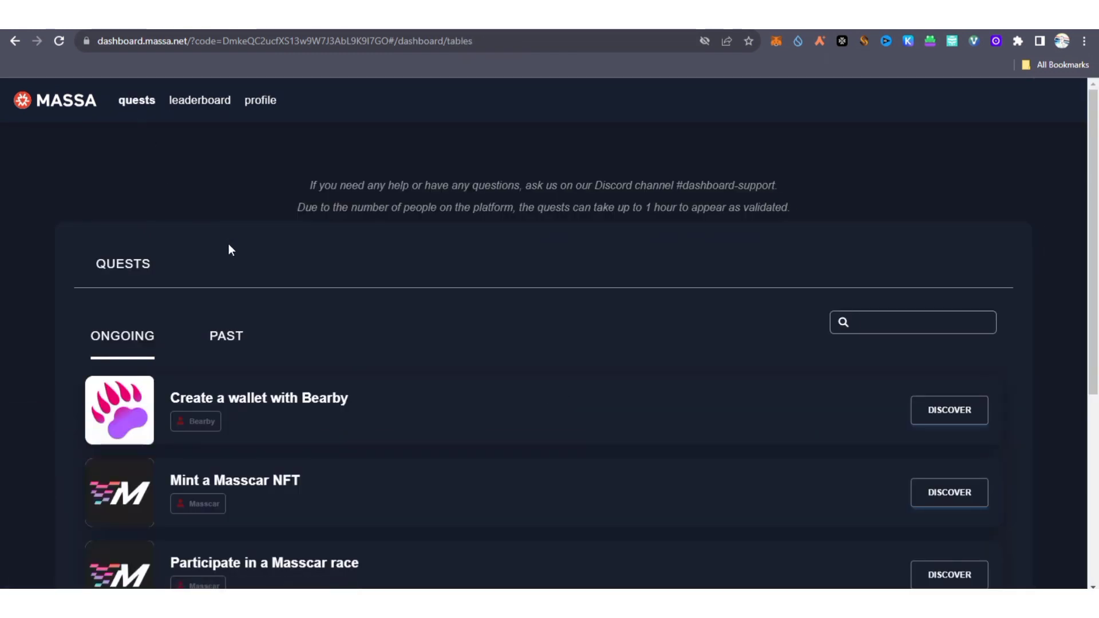
pyautogui.scroll(-3, 228, 246)
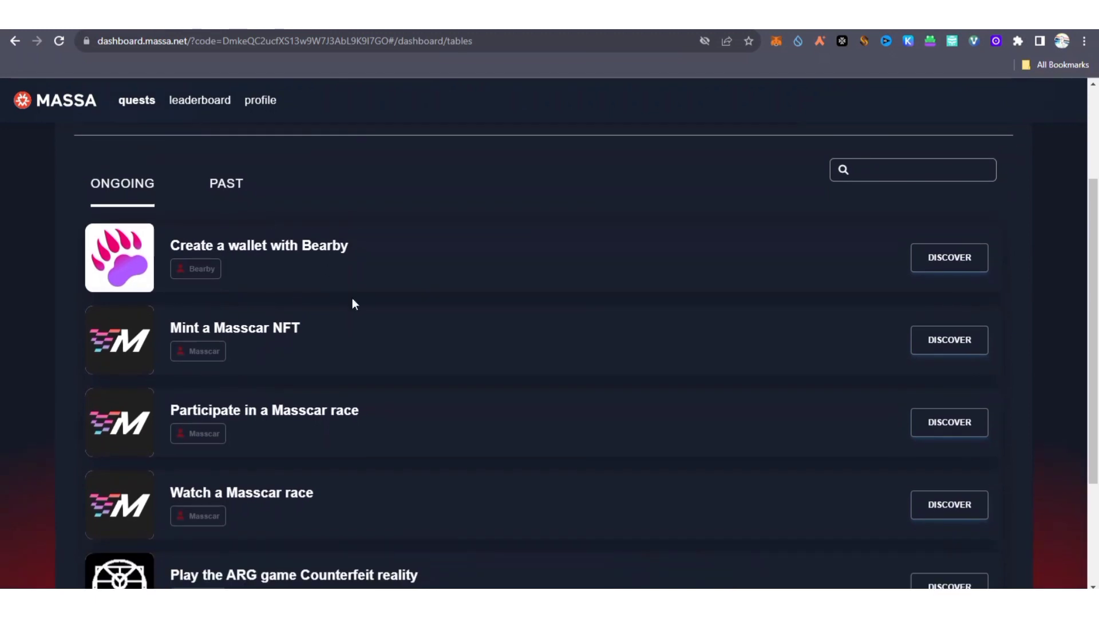
pyautogui.scroll(-3, 263, 355)
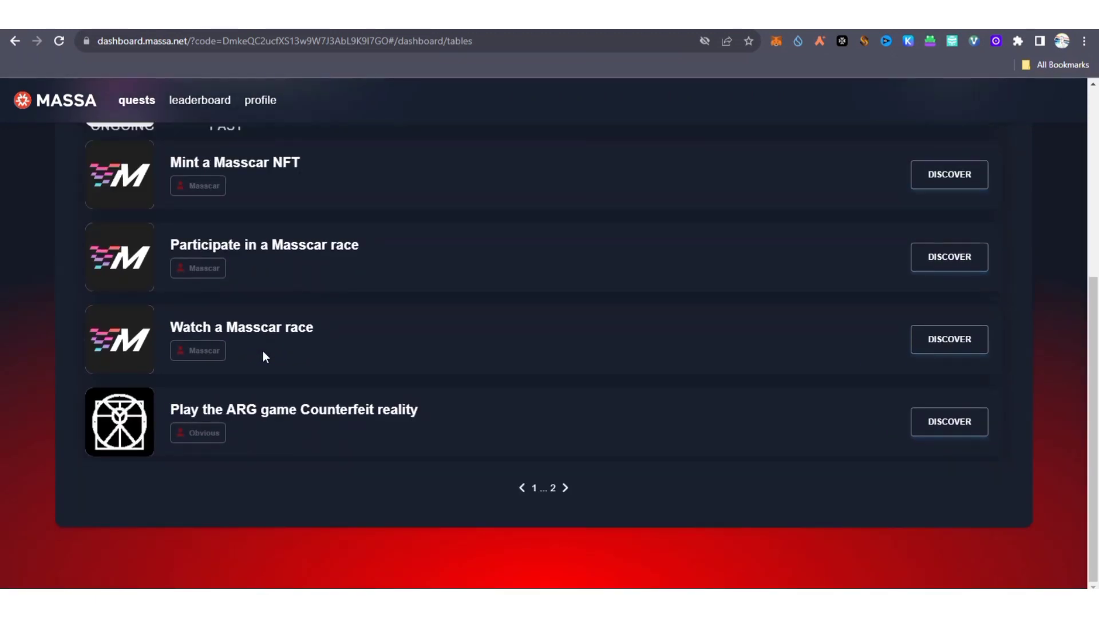
pyautogui.scroll(1, 263, 355)
pyautogui.scroll(4, 263, 351)
pyautogui.scroll(-5, 263, 351)
# Show the second page of ongoing quests and look through the Bearby and Dusa quests
pyautogui.click(565, 489)
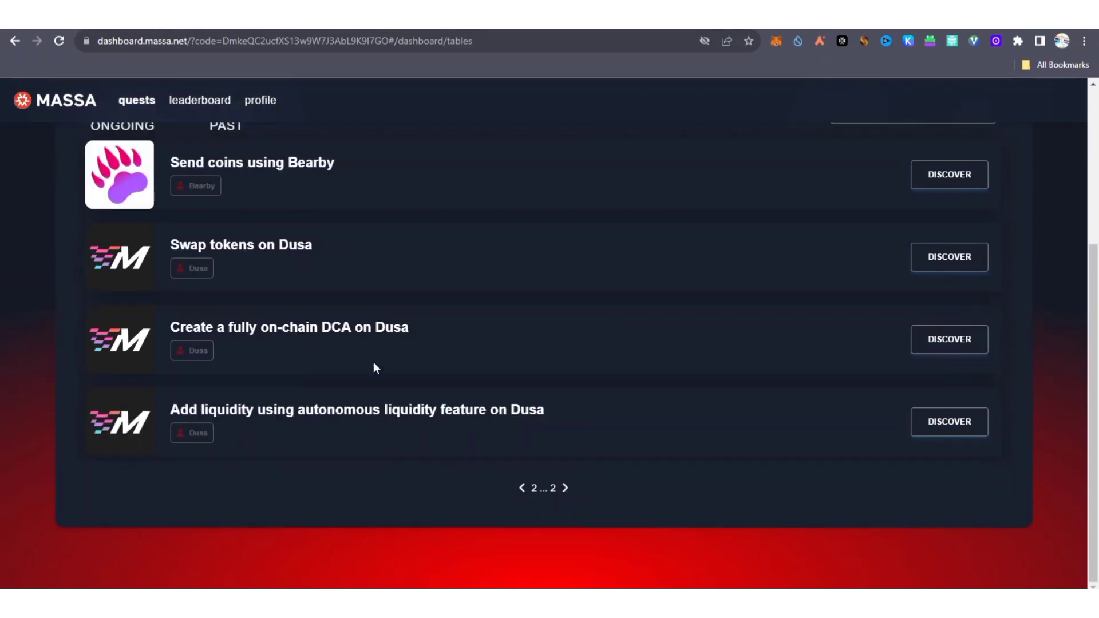
pyautogui.scroll(2, 373, 362)
pyautogui.moveTo(373, 362); pyautogui.dragTo(198, 355)
pyautogui.moveTo(202, 447); pyautogui.dragTo(513, 153)
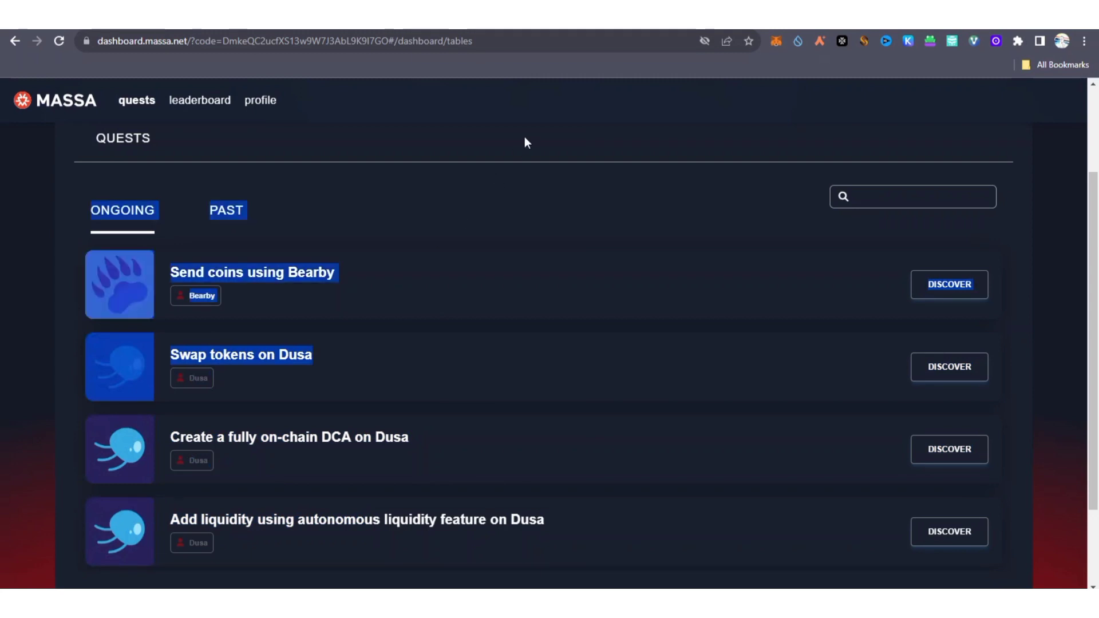
pyautogui.click(481, 188)
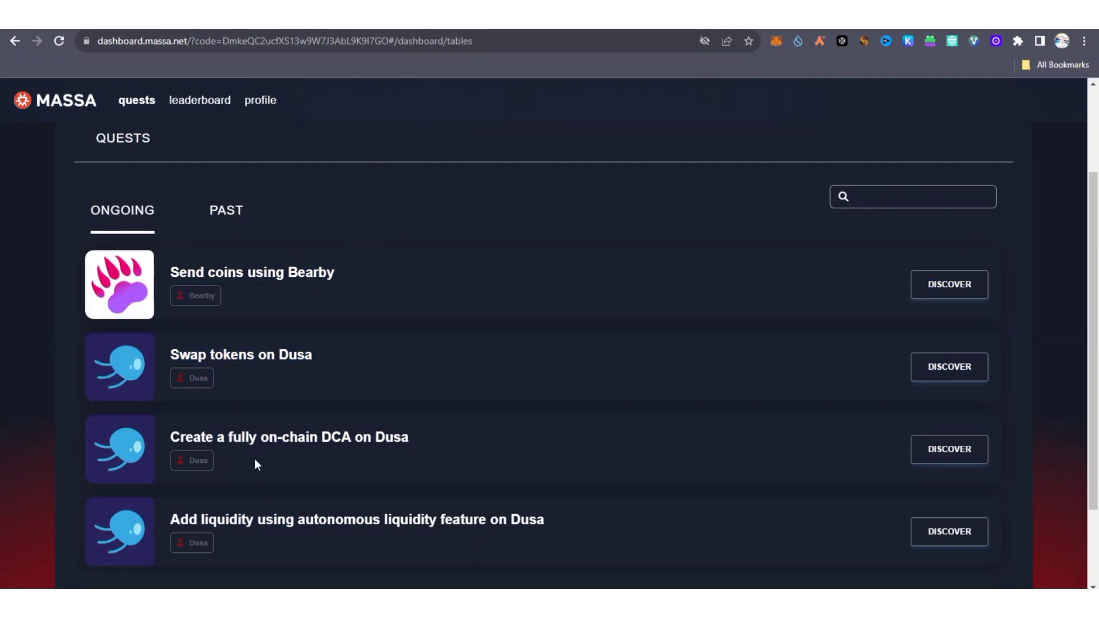
pyautogui.scroll(2, 407, 380)
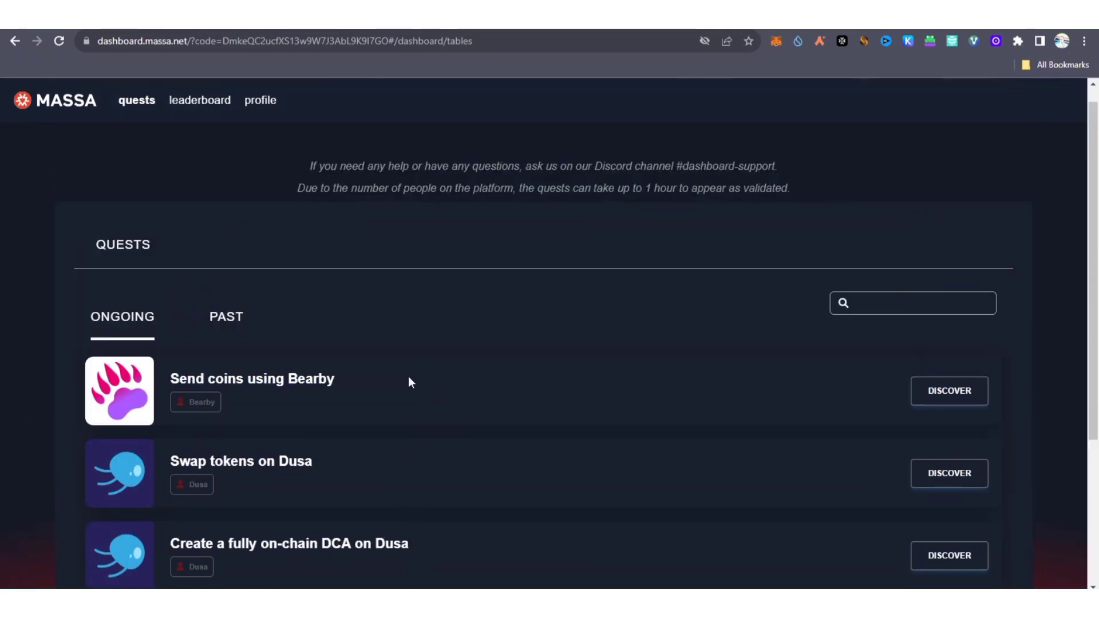
pyautogui.scroll(-3, 408, 380)
pyautogui.scroll(-1, 409, 378)
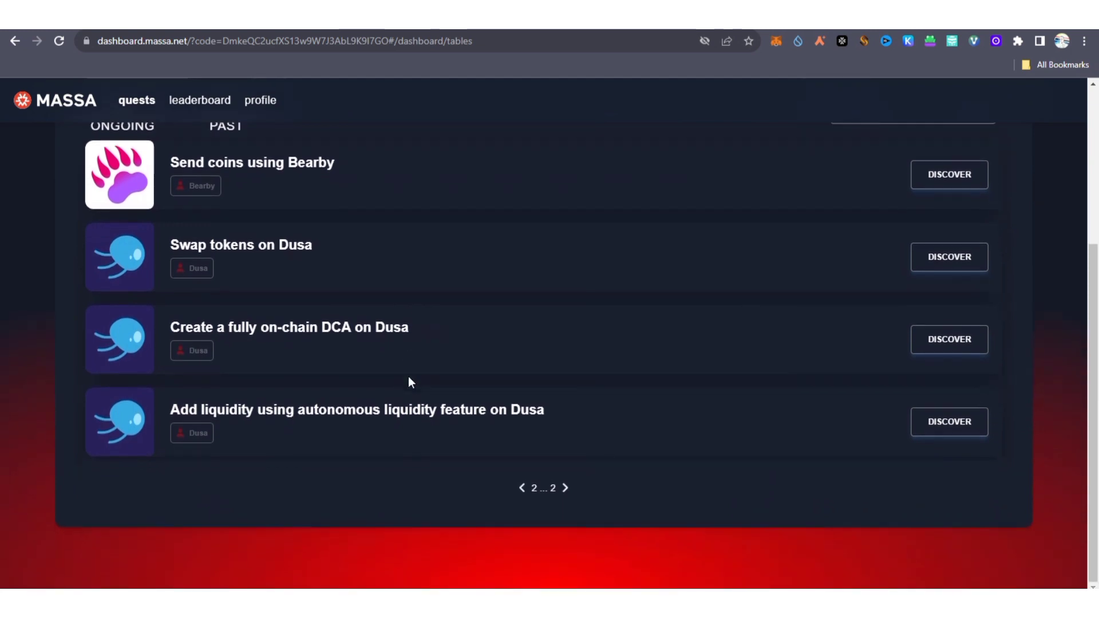
# Return to the first page of quests, open "Create a wallet with Bearby" and read its description and instructions
pyautogui.click(522, 489)
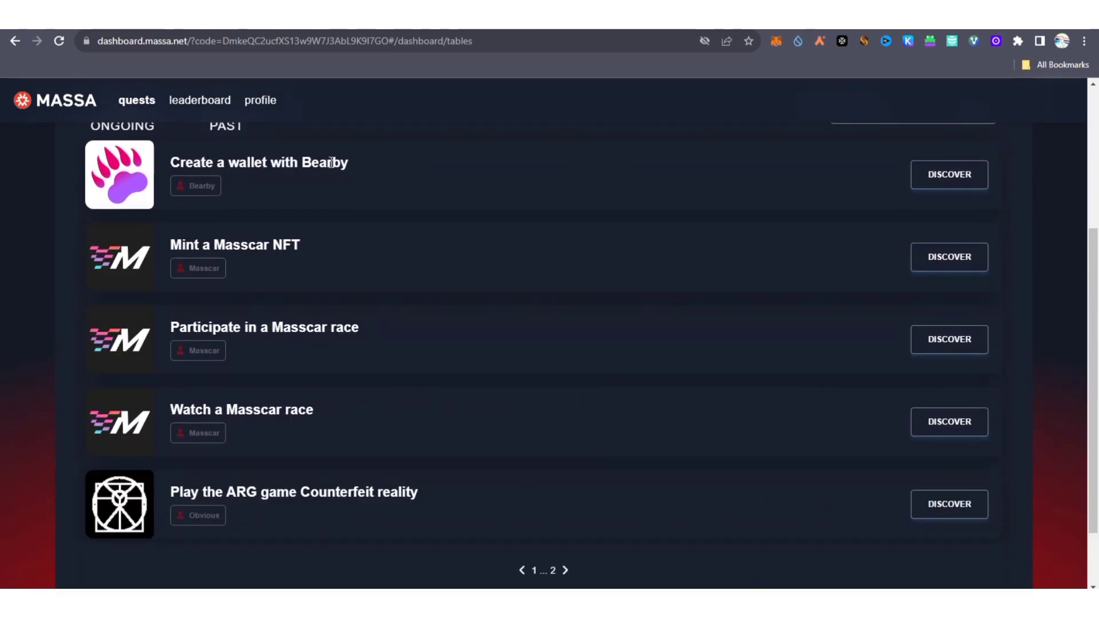
pyautogui.scroll(1, 330, 163)
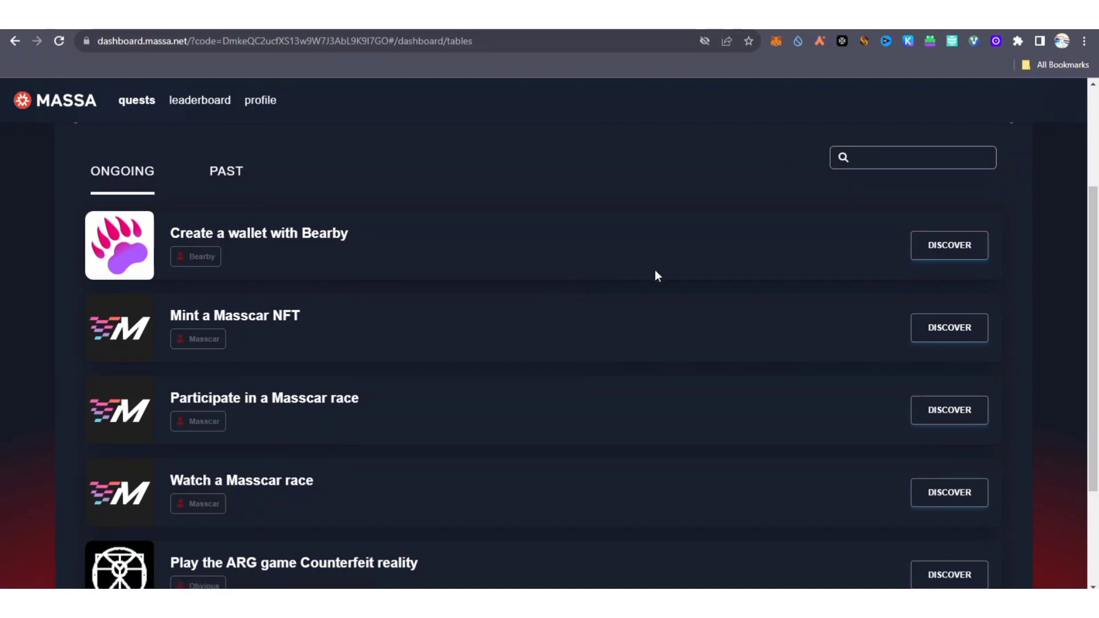
pyautogui.click(934, 251)
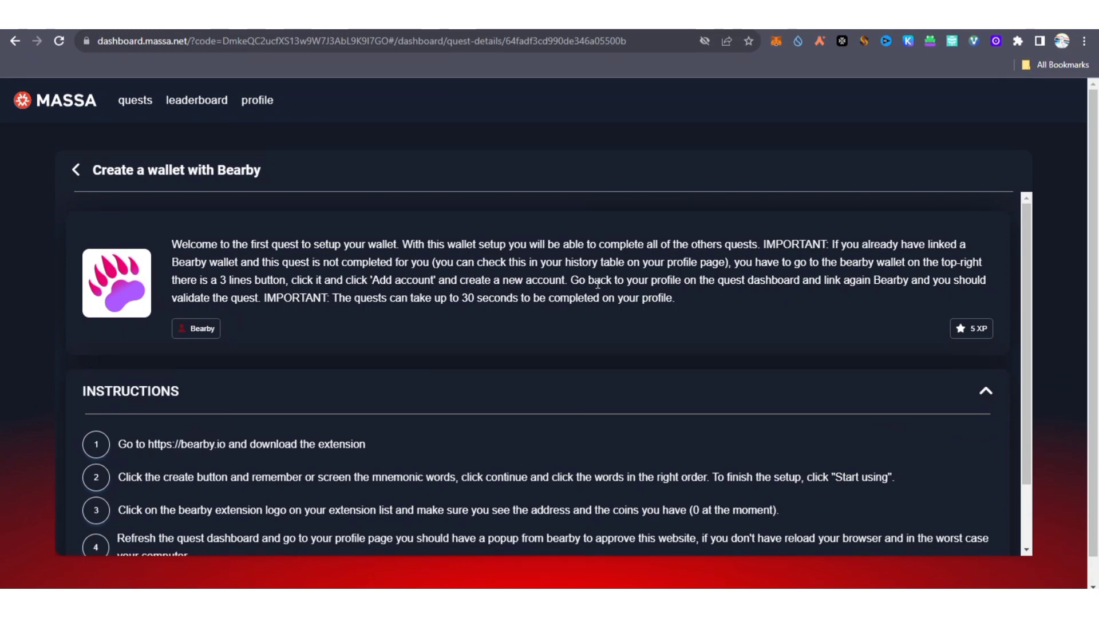
pyautogui.scroll(-2, 596, 286)
pyautogui.scroll(1, 584, 293)
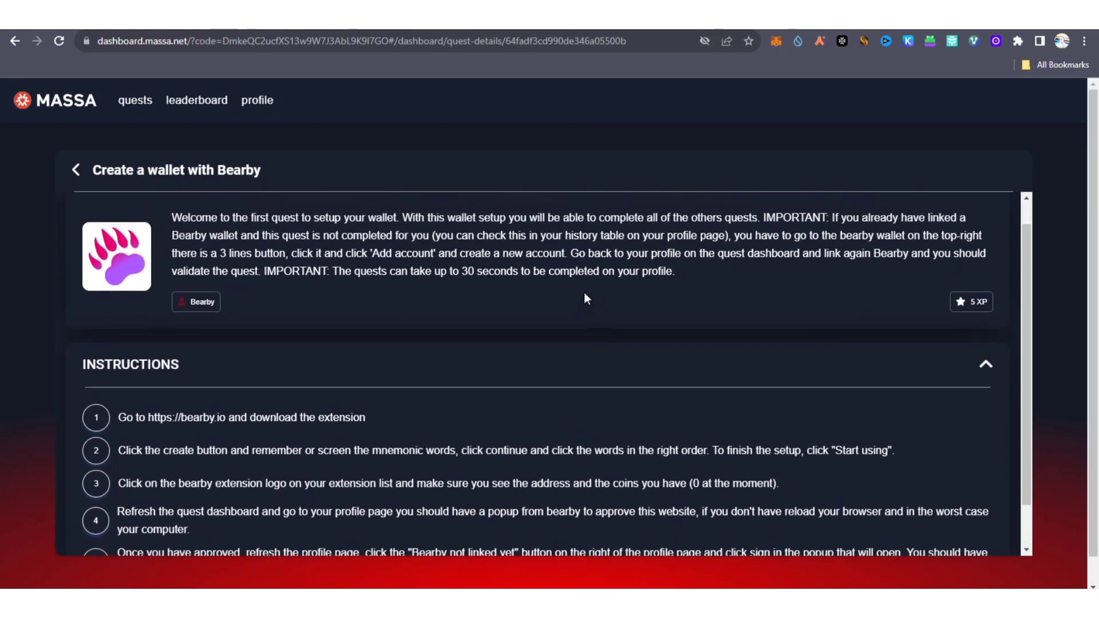
pyautogui.scroll(-1, 518, 316)
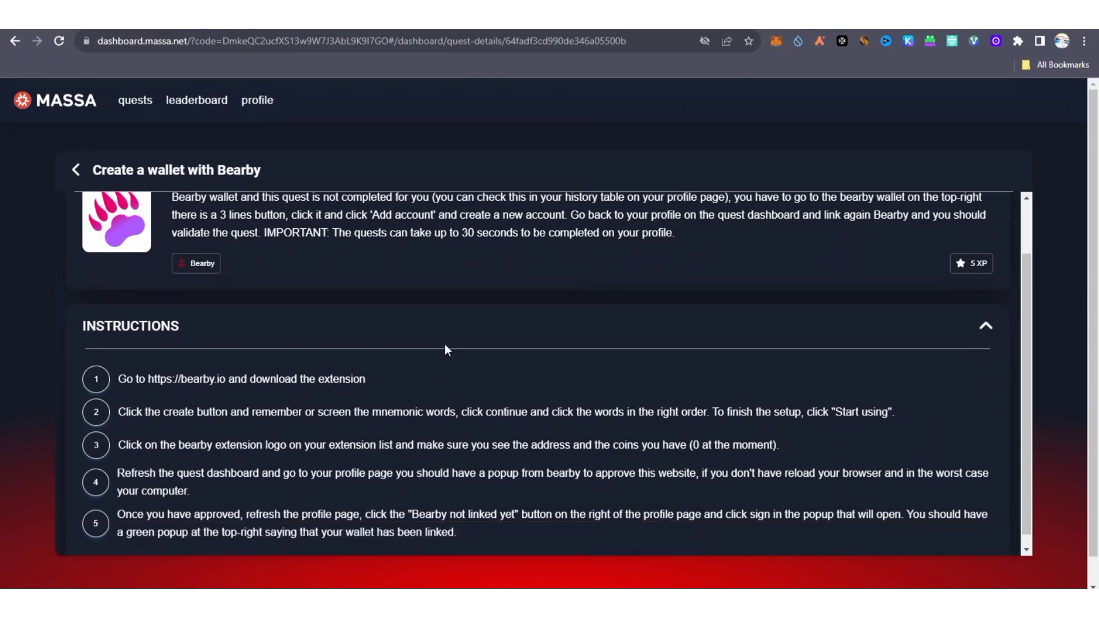
# Visit bearby.io as the quest instructions direct and open the wallet add-on's Chrome Web Store page
pyautogui.scroll(-1, 518, 319)
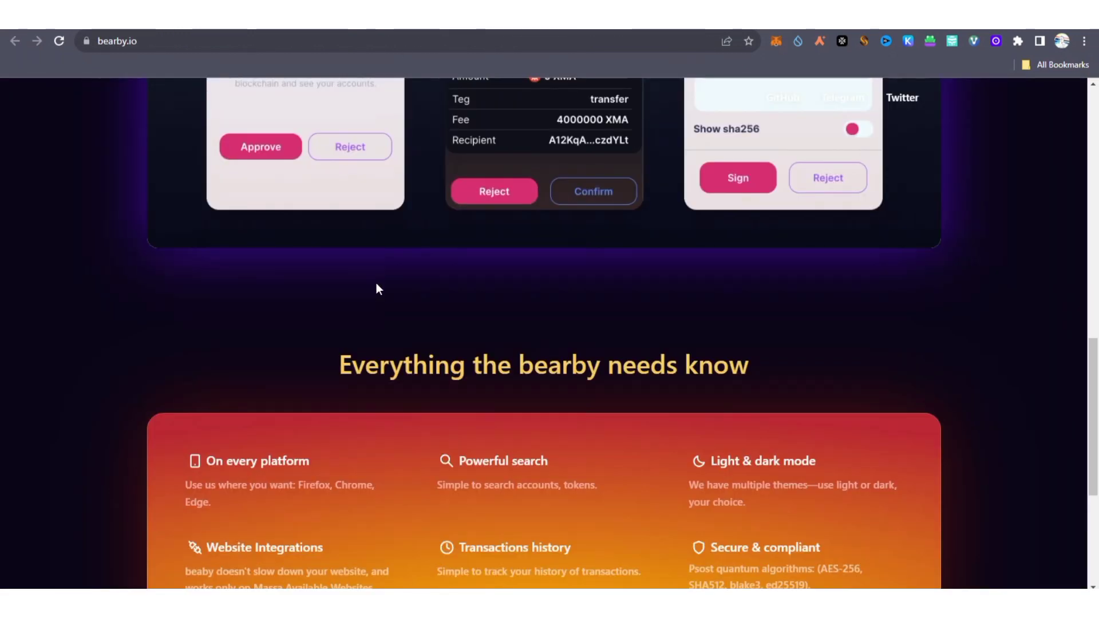
pyautogui.scroll(9, 377, 286)
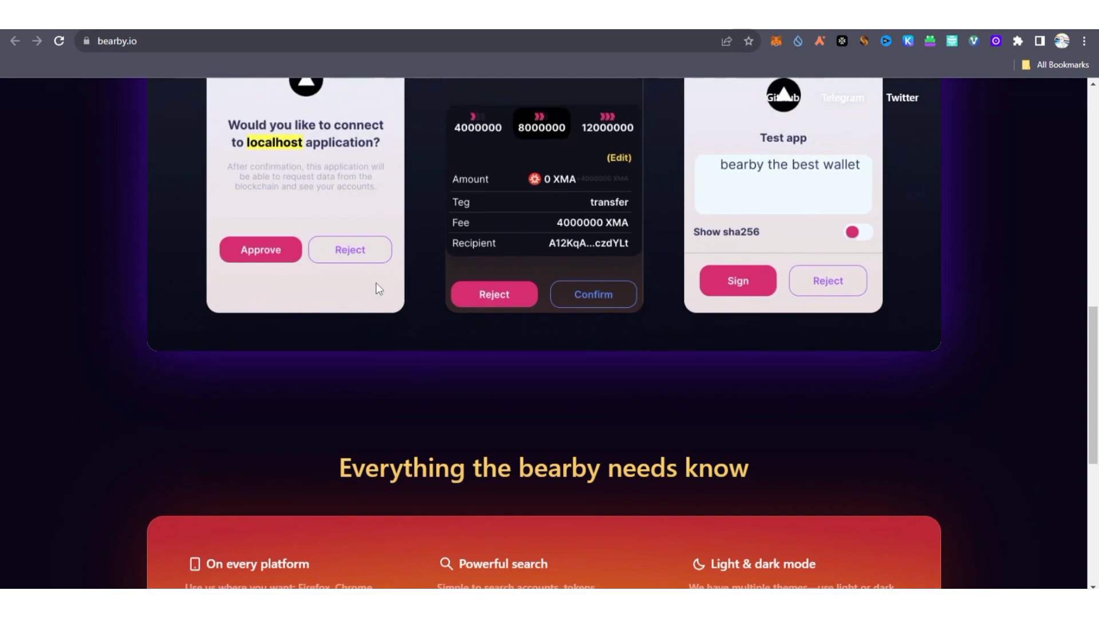
pyautogui.scroll(3, 376, 283)
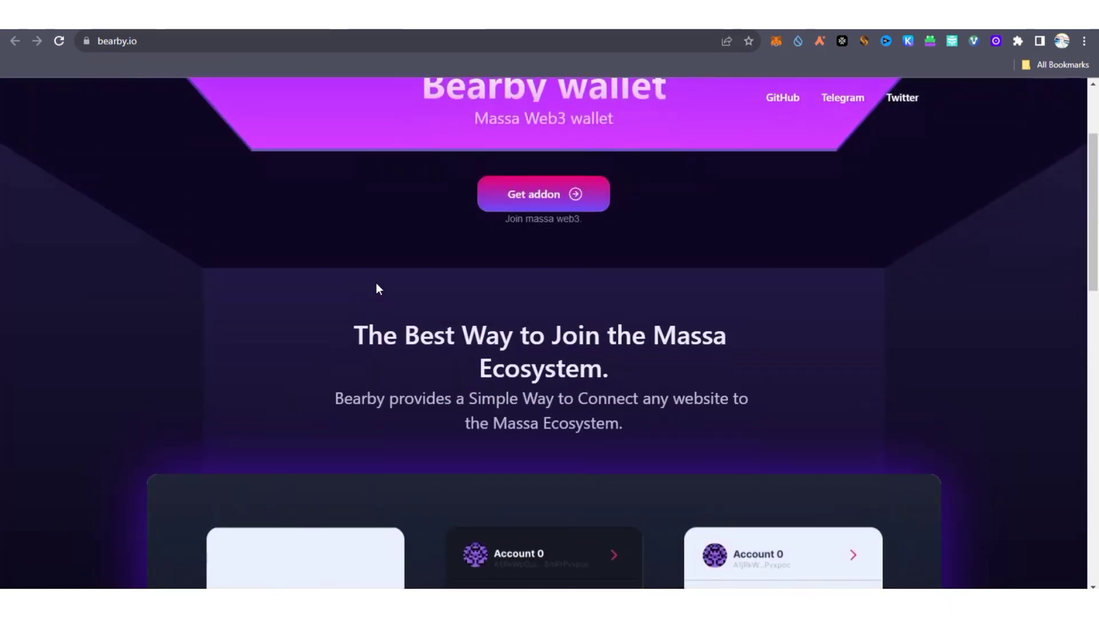
pyautogui.click(543, 227)
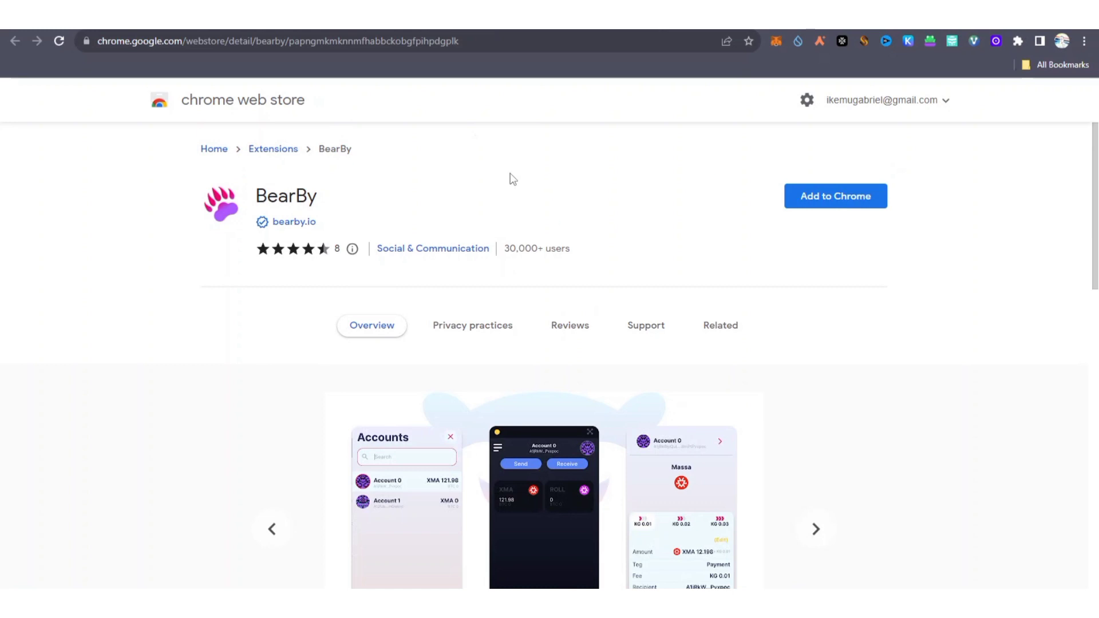
# Add the BearBy extension to Chrome from its web store page and approve the requested permissions
pyautogui.click(498, 24)
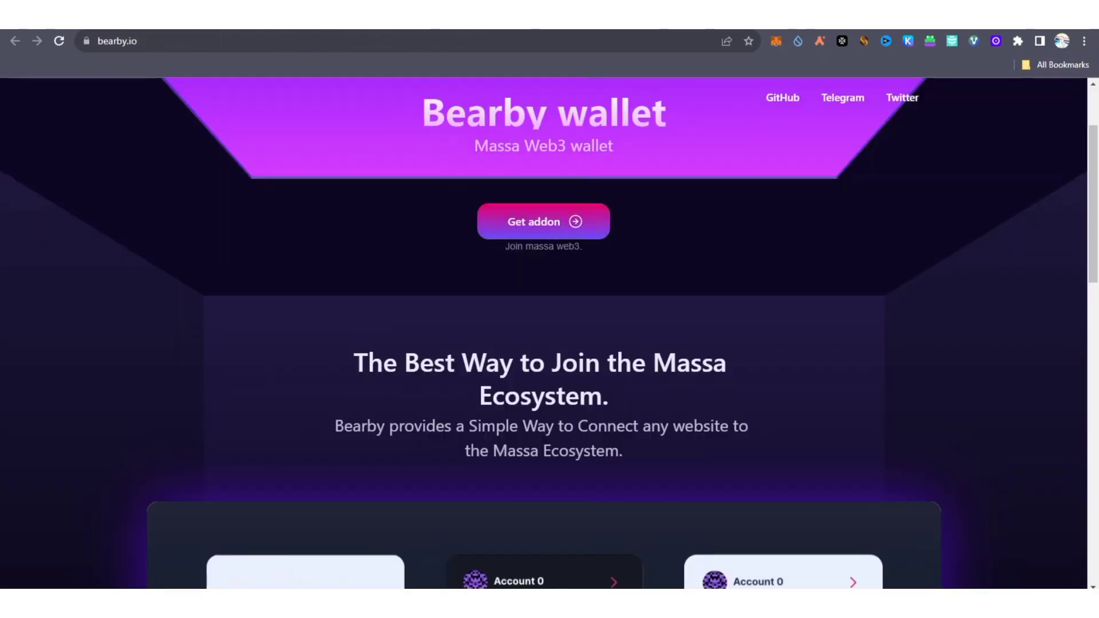
pyautogui.click(486, 20)
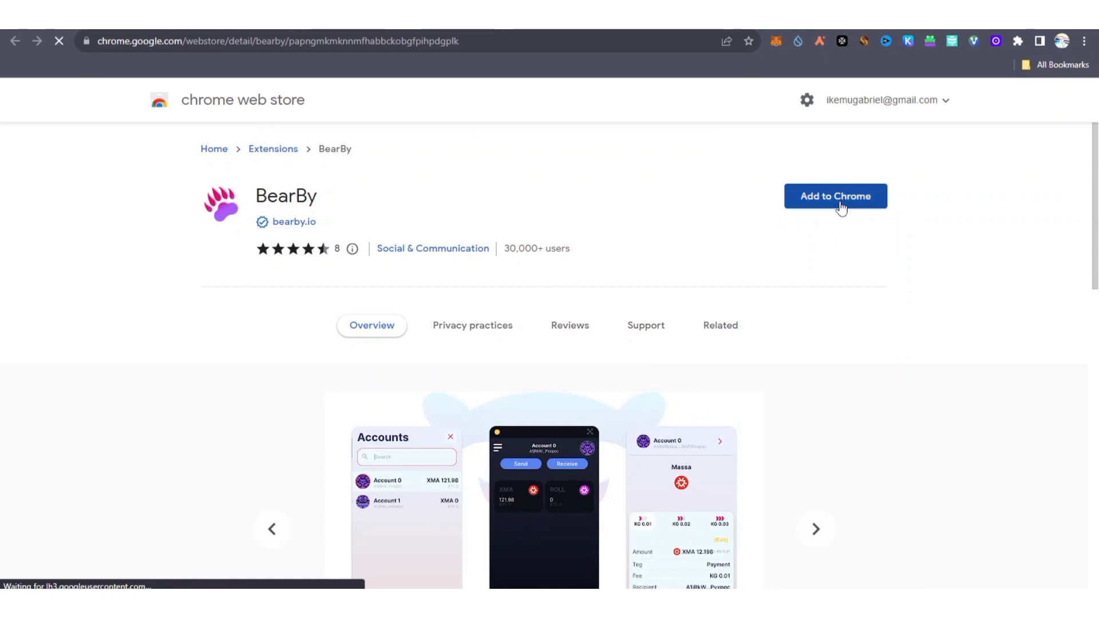
pyautogui.click(841, 206)
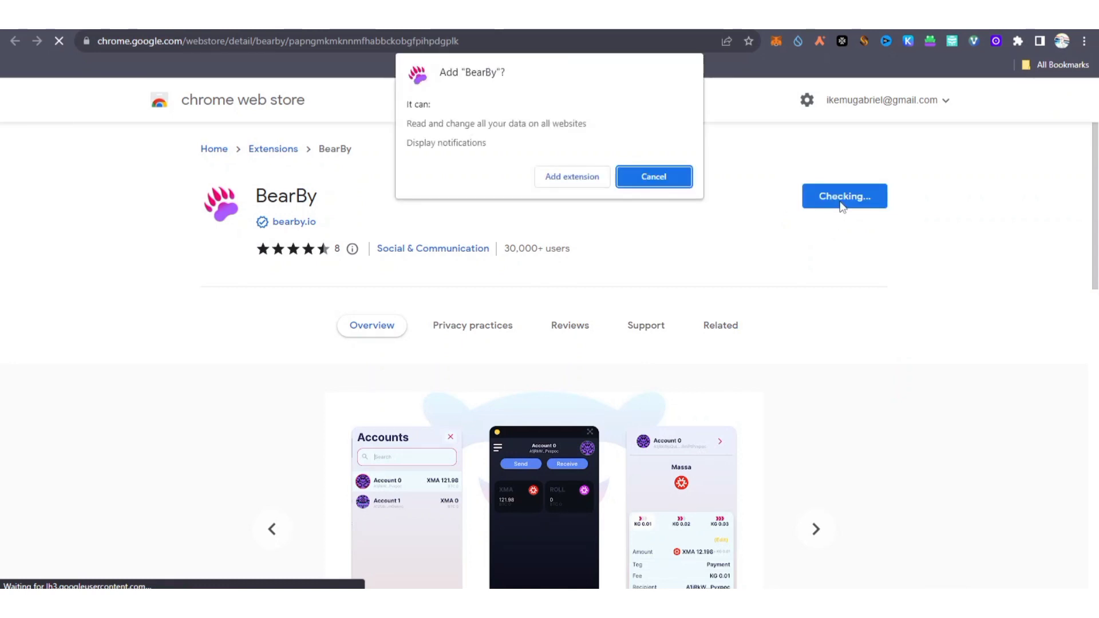
pyautogui.click(582, 181)
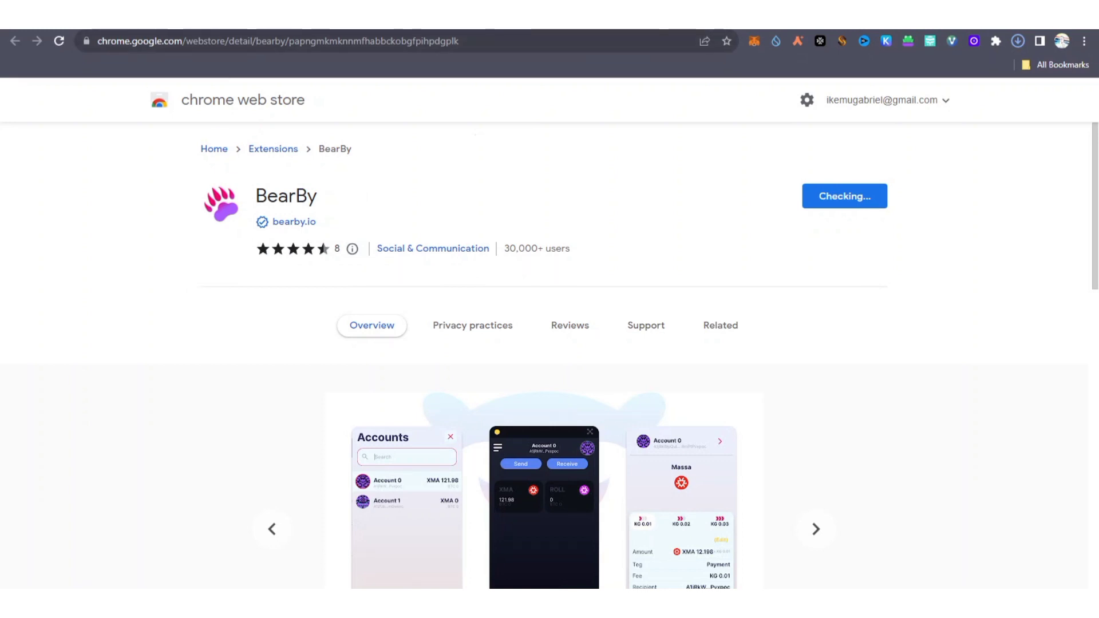
# Return to the "Create a wallet with Bearby" quest and review its description and setup instructions
pyautogui.click(452, 20)
pyautogui.scroll(2, 294, 255)
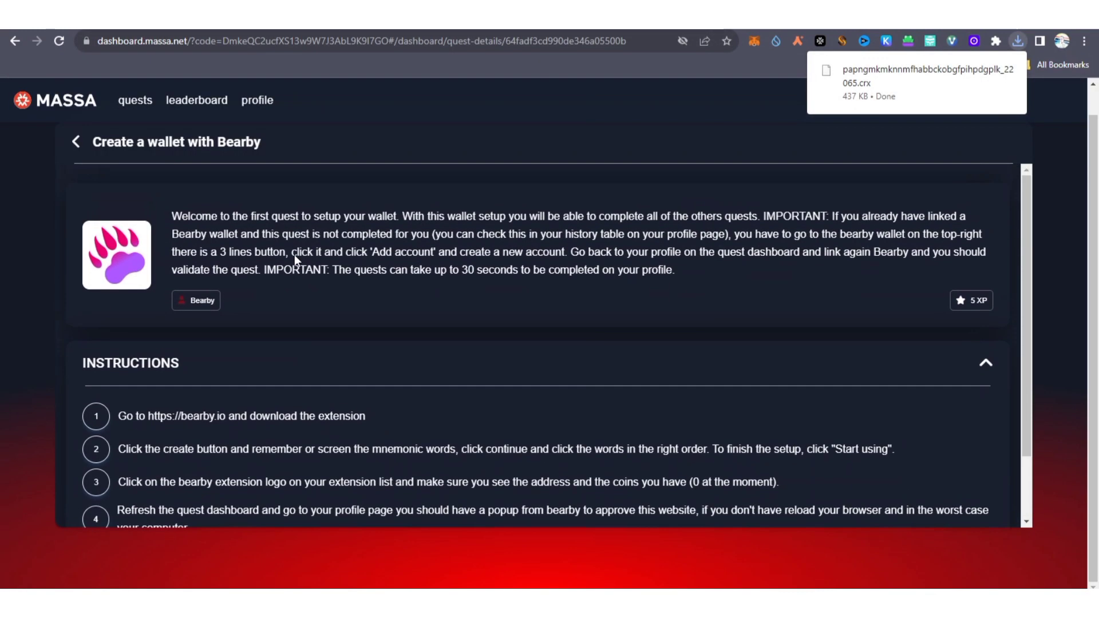
pyautogui.scroll(-1, 294, 255)
pyautogui.scroll(1, 141, 125)
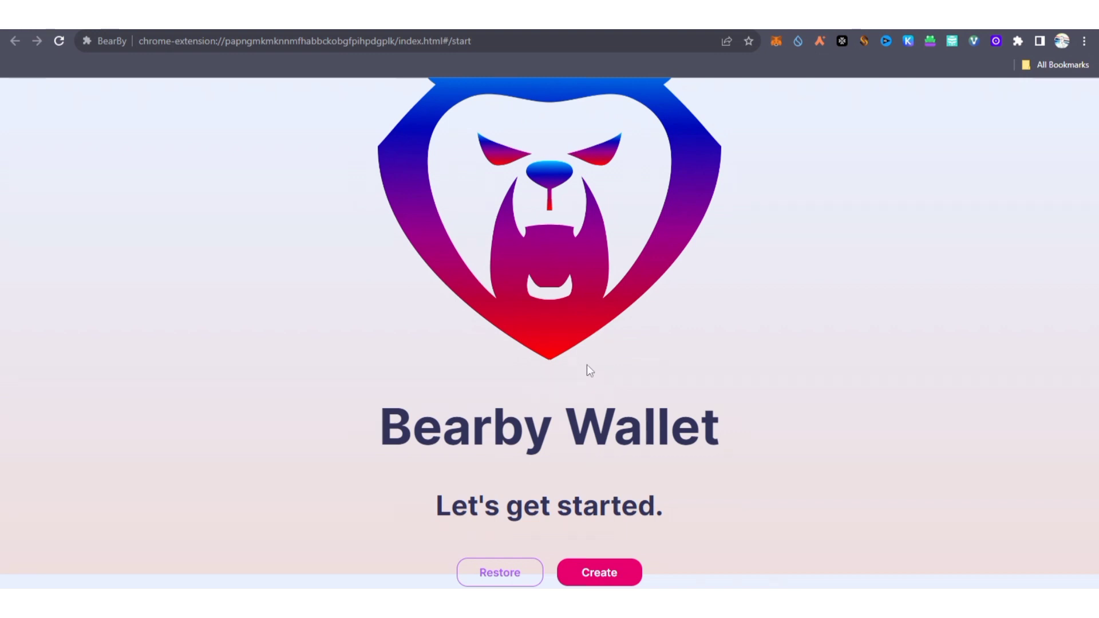
# Start creating a new Bearby wallet, generate a randomized 12-word secret phrase and continue to its verification
pyautogui.click(604, 575)
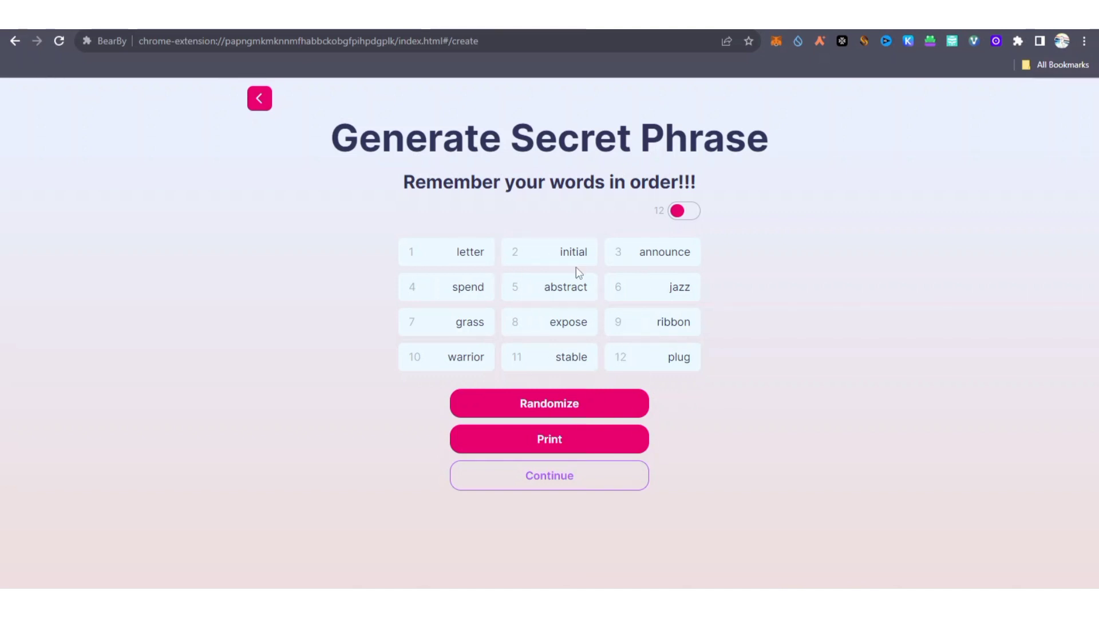
pyautogui.click(561, 411)
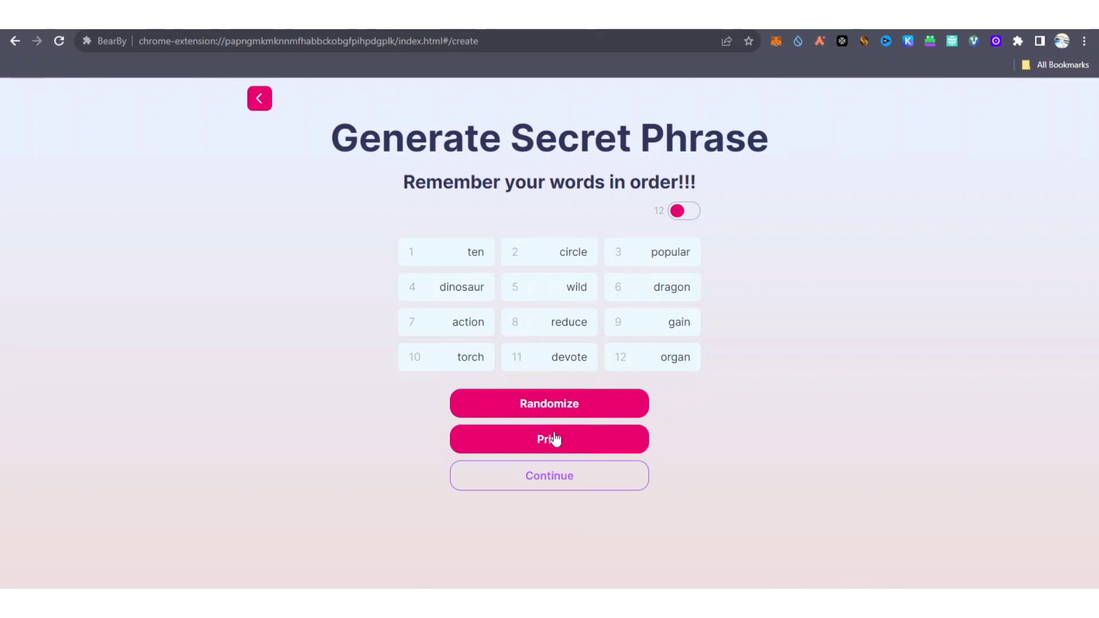
pyautogui.click(680, 216)
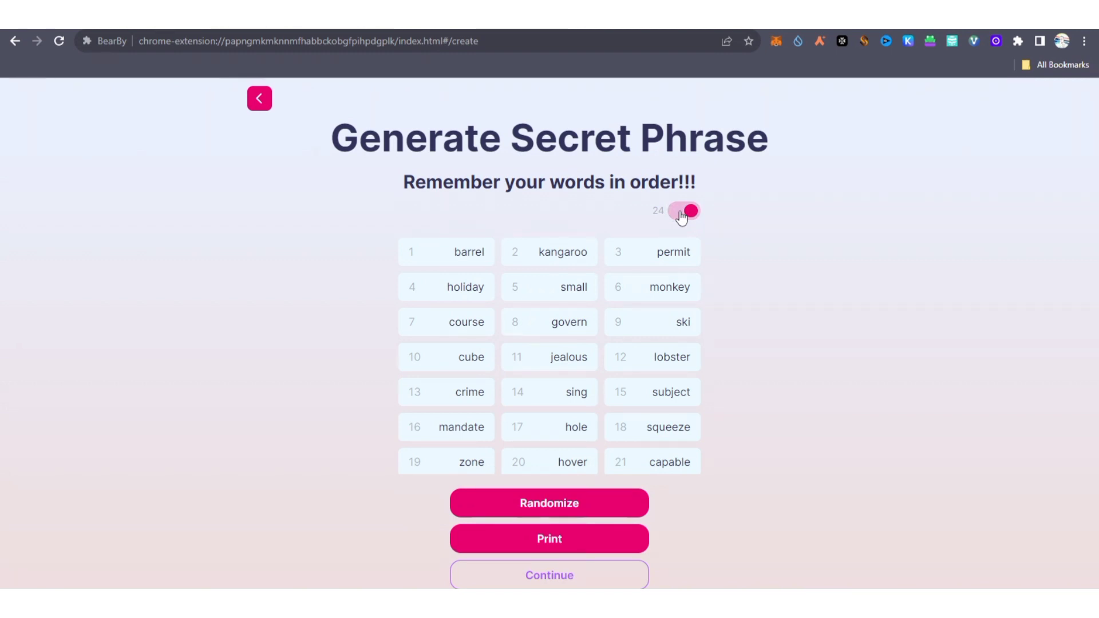
pyautogui.click(694, 213)
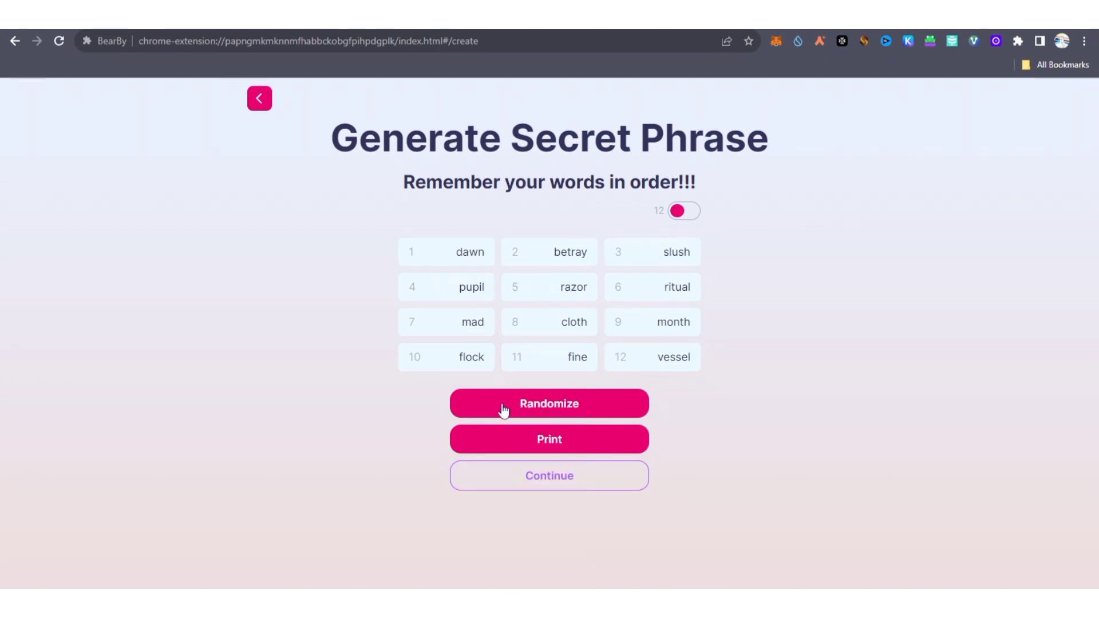
pyautogui.click(548, 400)
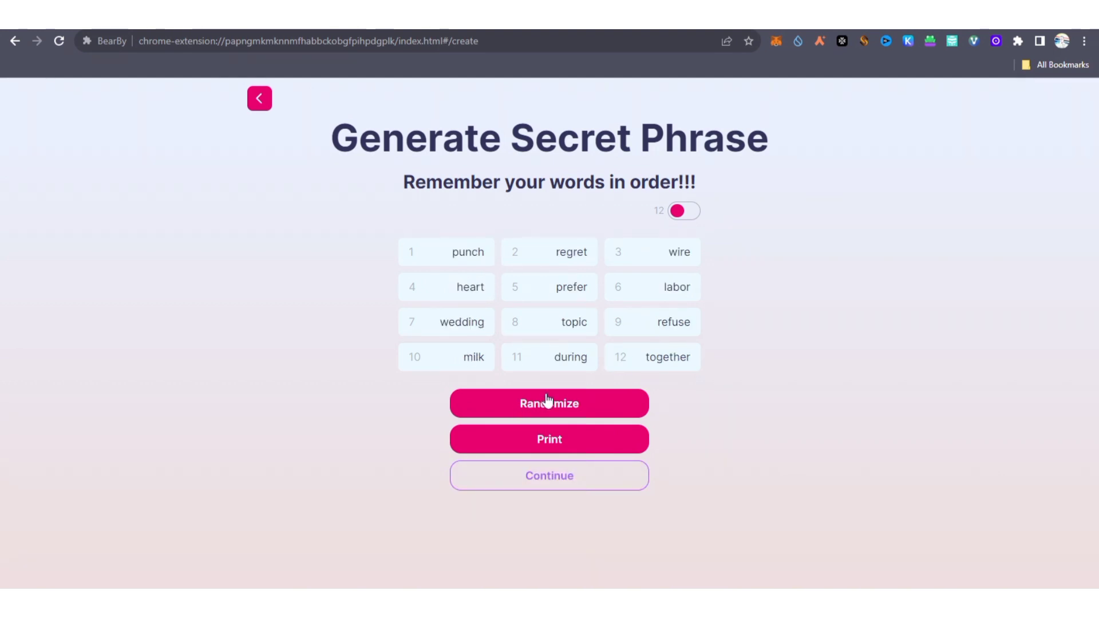
pyautogui.click(547, 400)
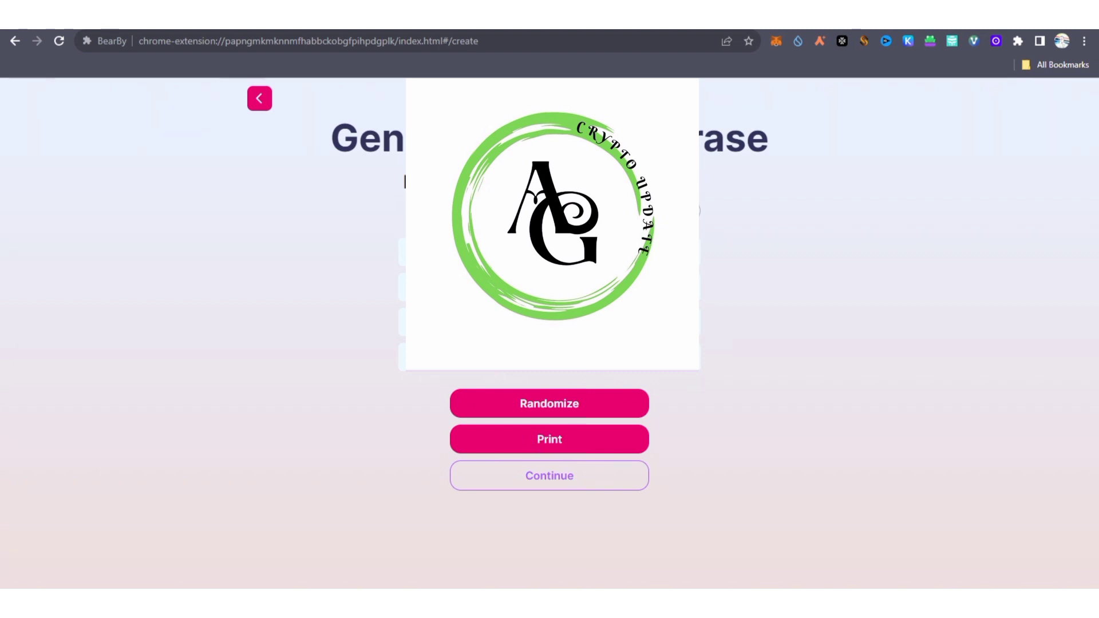
pyautogui.click(575, 481)
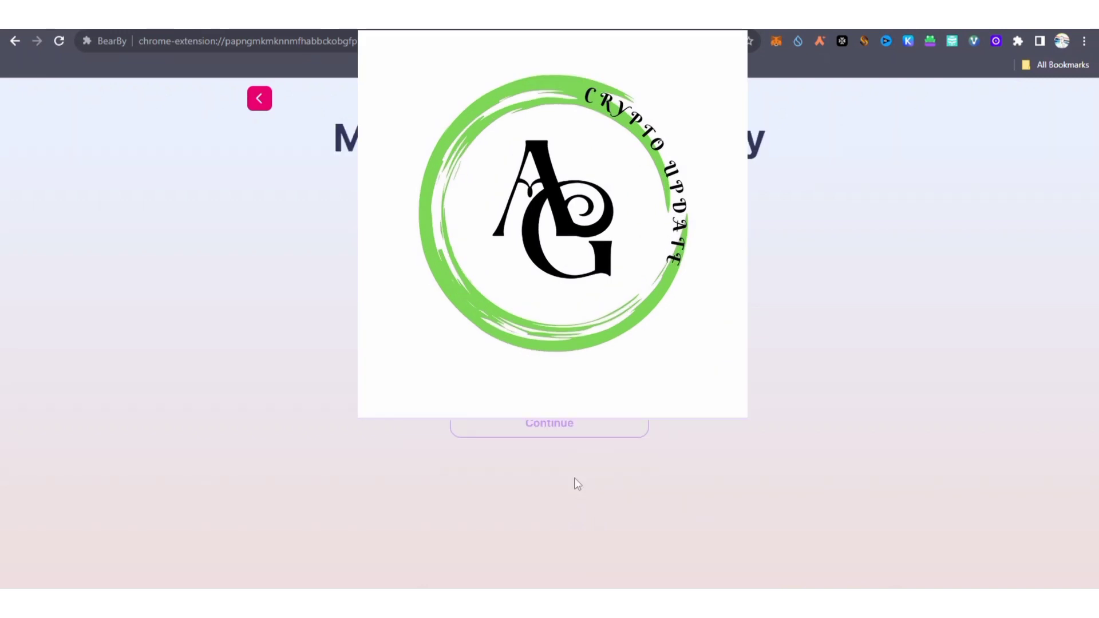
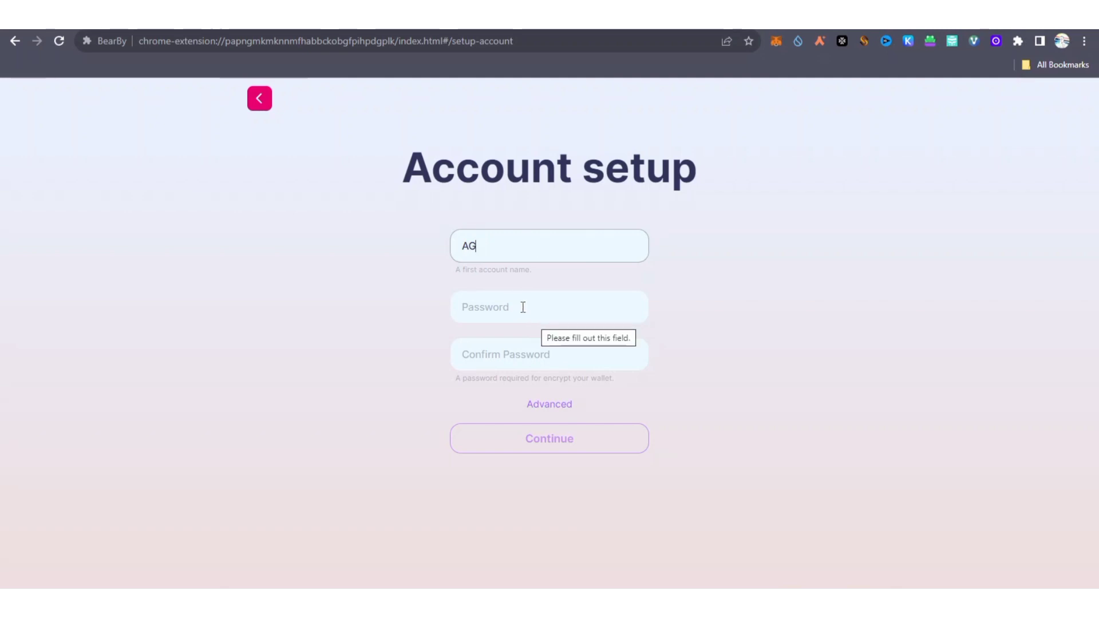
# Enter the wallet password in the account setup form, confirm it and try to continue
pyautogui.click(521, 307)
pyautogui.hotkey('ctrl', 'v')
pyautogui.press('Tab')
pyautogui.hotkey('ctrl', 'v')
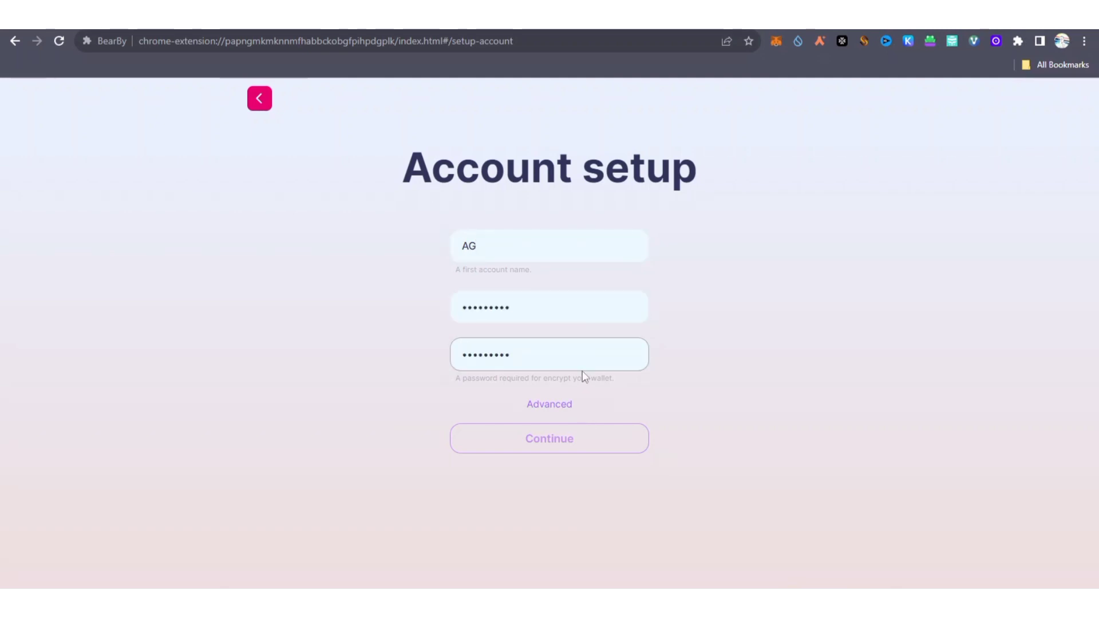
pyautogui.click(552, 444)
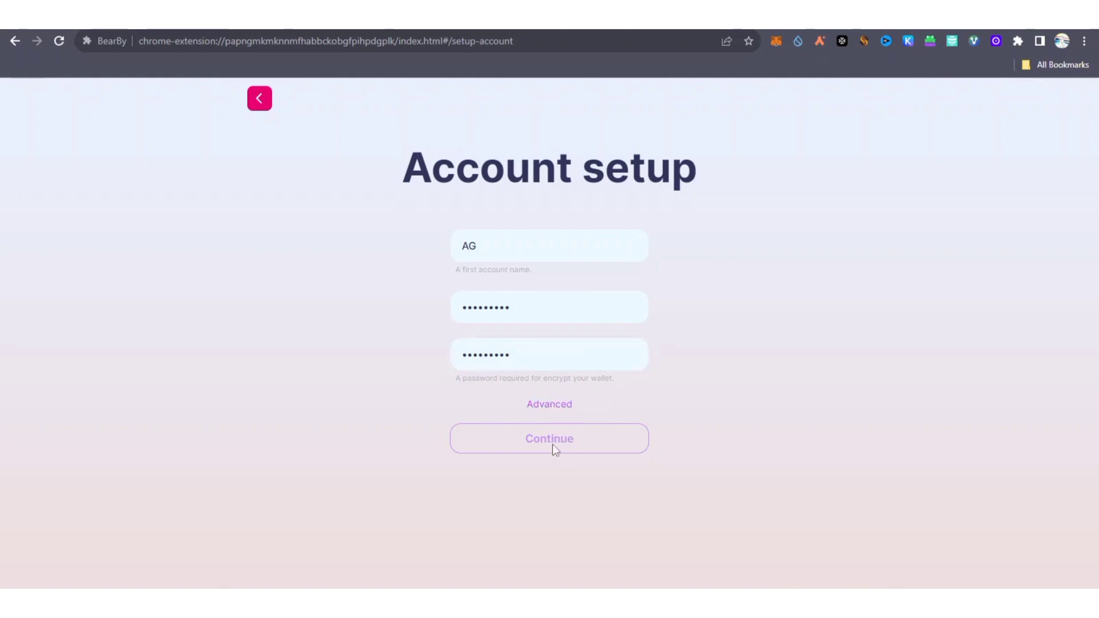
# Set the first account name to AG5486, finish generating the wallet and start using it
pyautogui.click(531, 246)
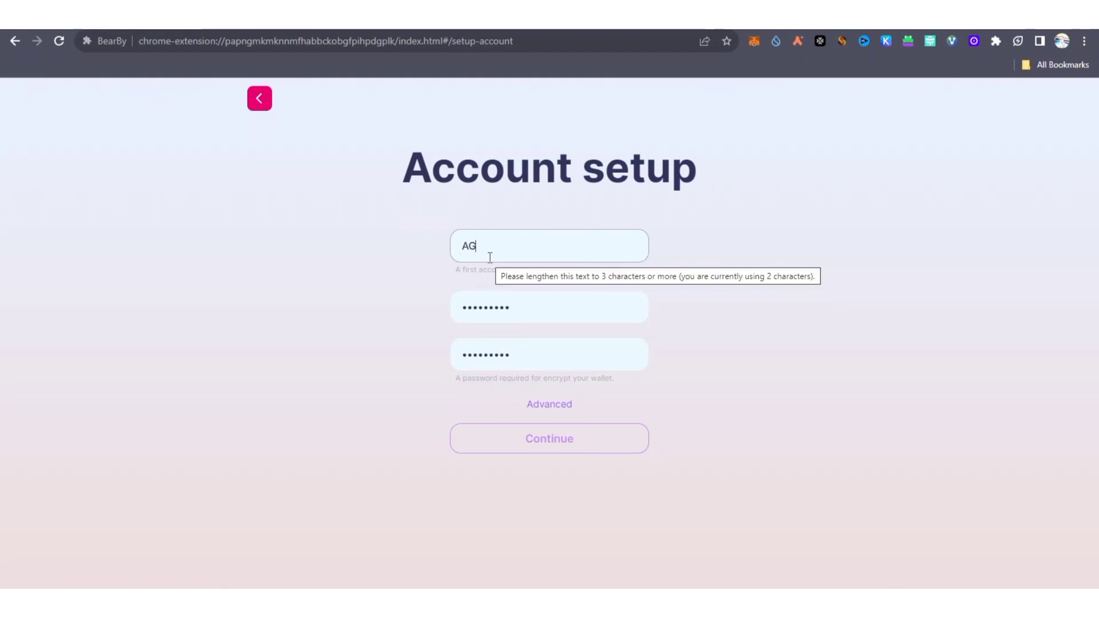
pyautogui.write('54')
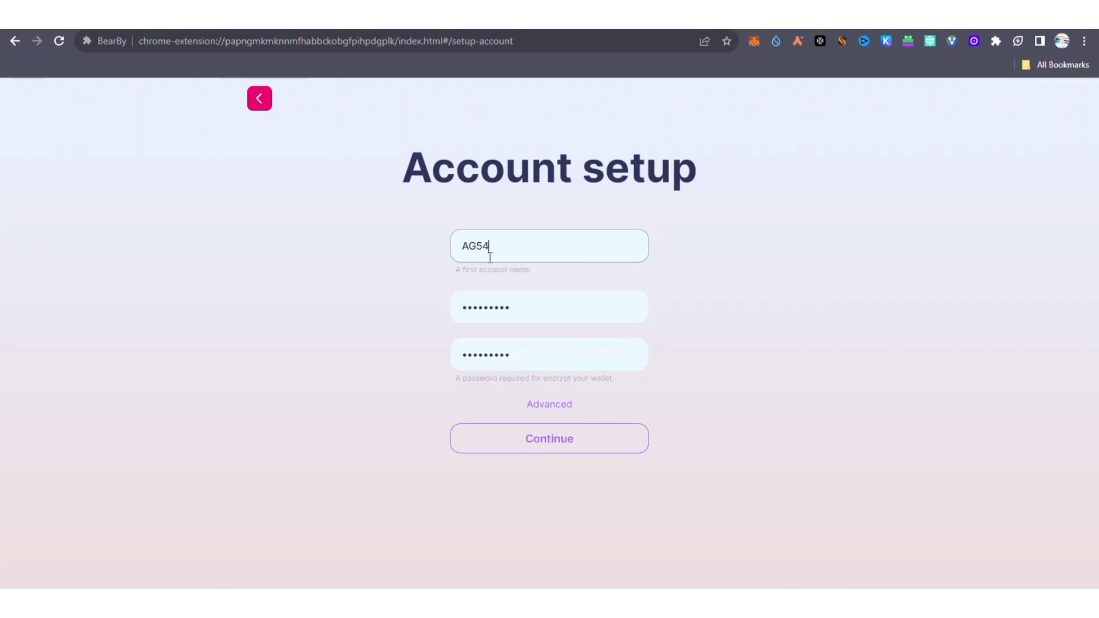
pyautogui.write('86')
pyautogui.click(552, 445)
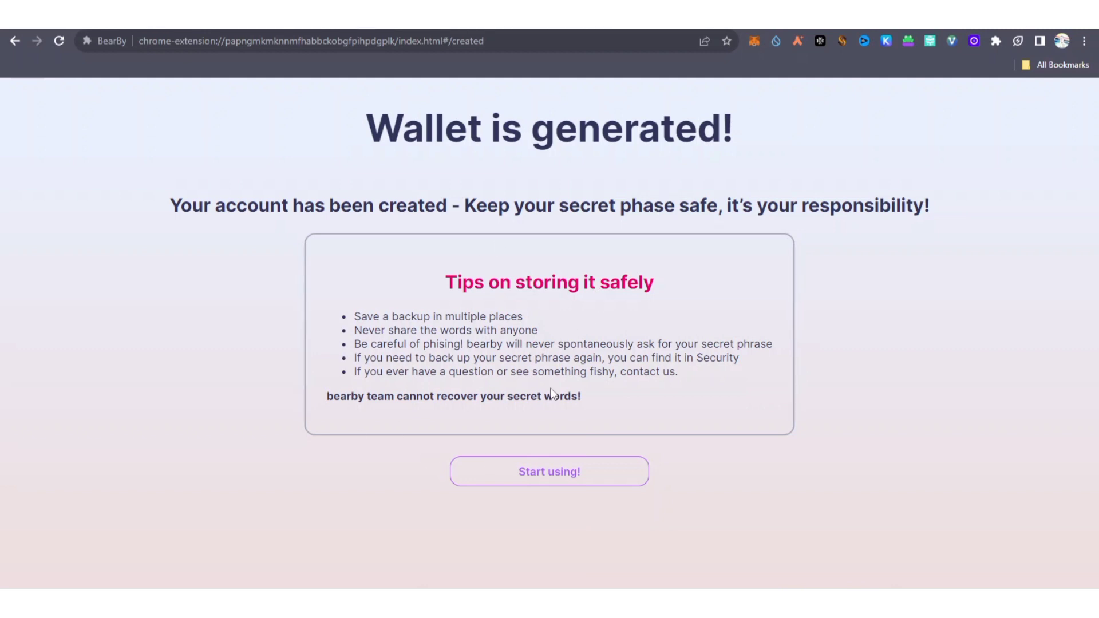
pyautogui.click(538, 481)
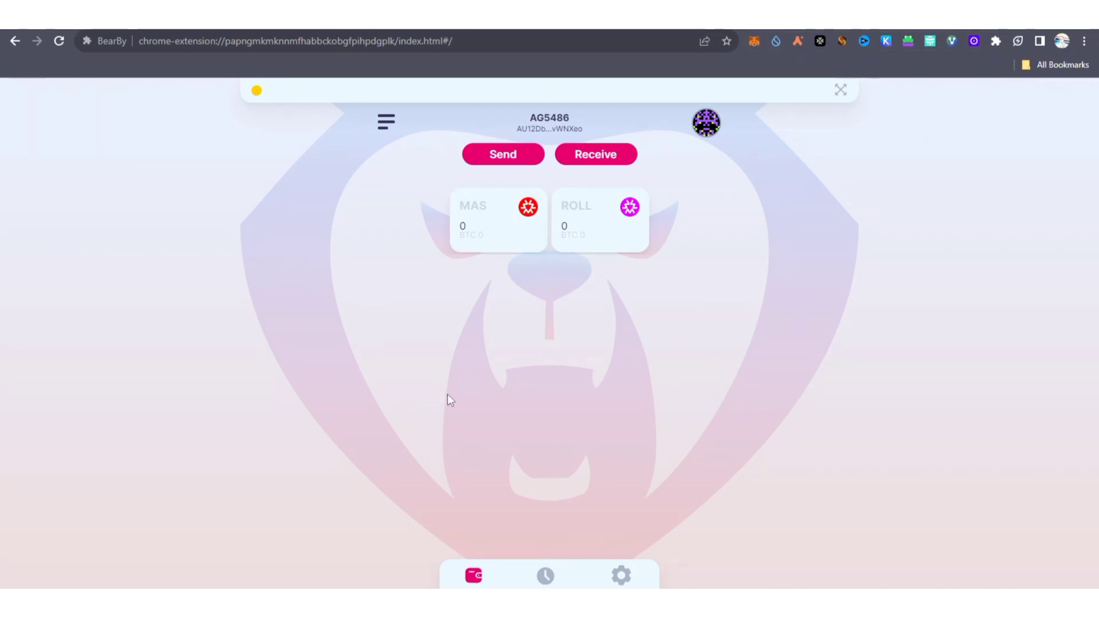
# Pin the BearBy extension in the browser for quick access
pyautogui.click(997, 40)
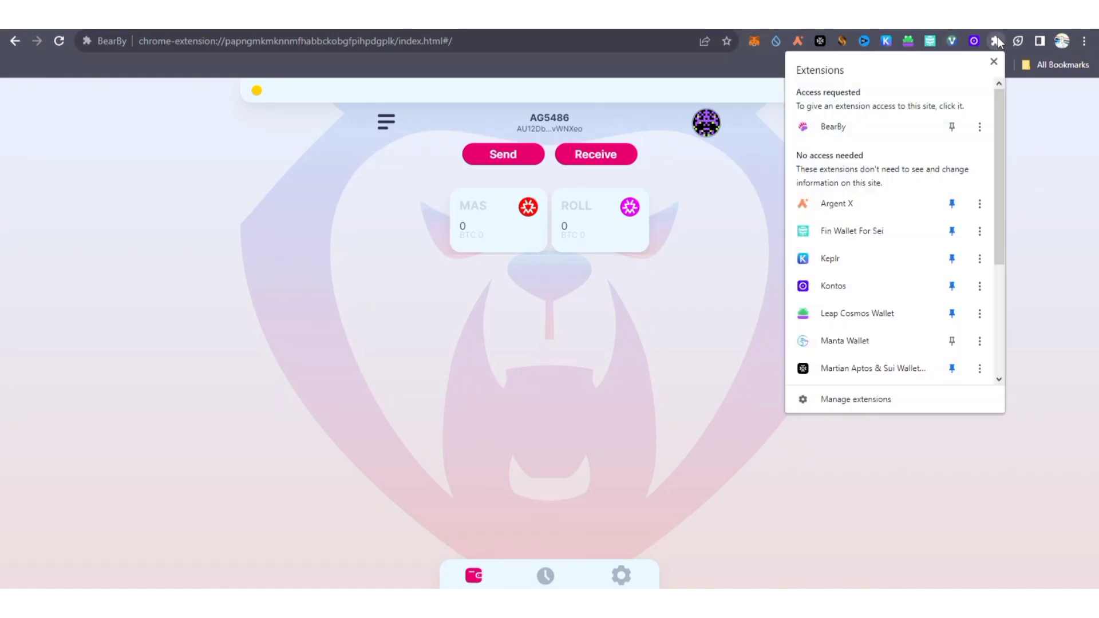
pyautogui.click(953, 127)
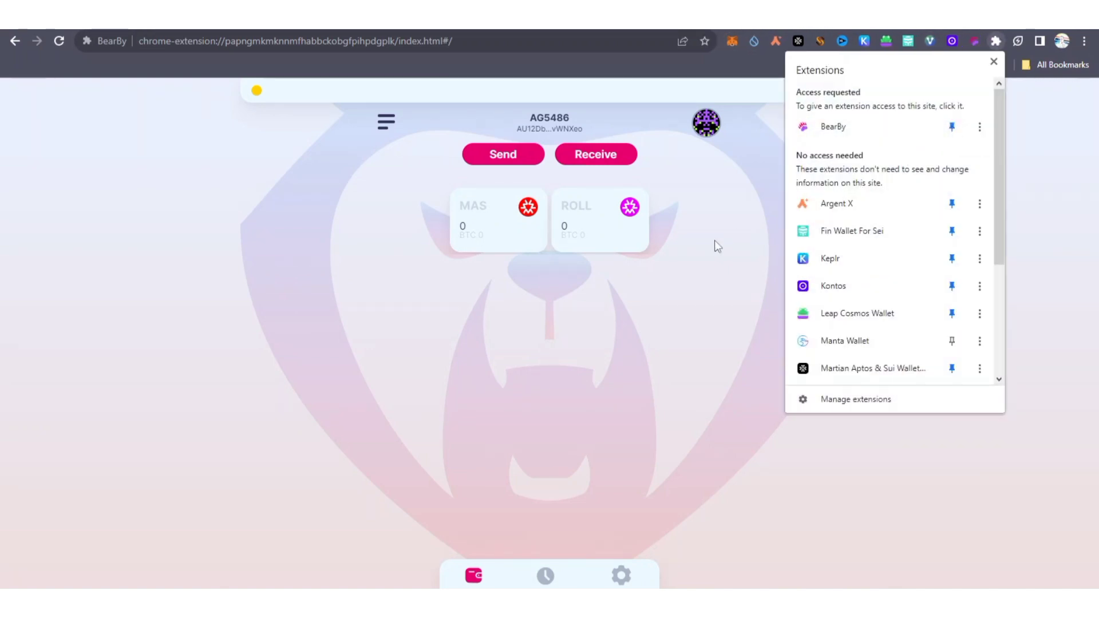
pyautogui.click(730, 262)
pyautogui.moveTo(976, 37); pyautogui.dragTo(983, 37)
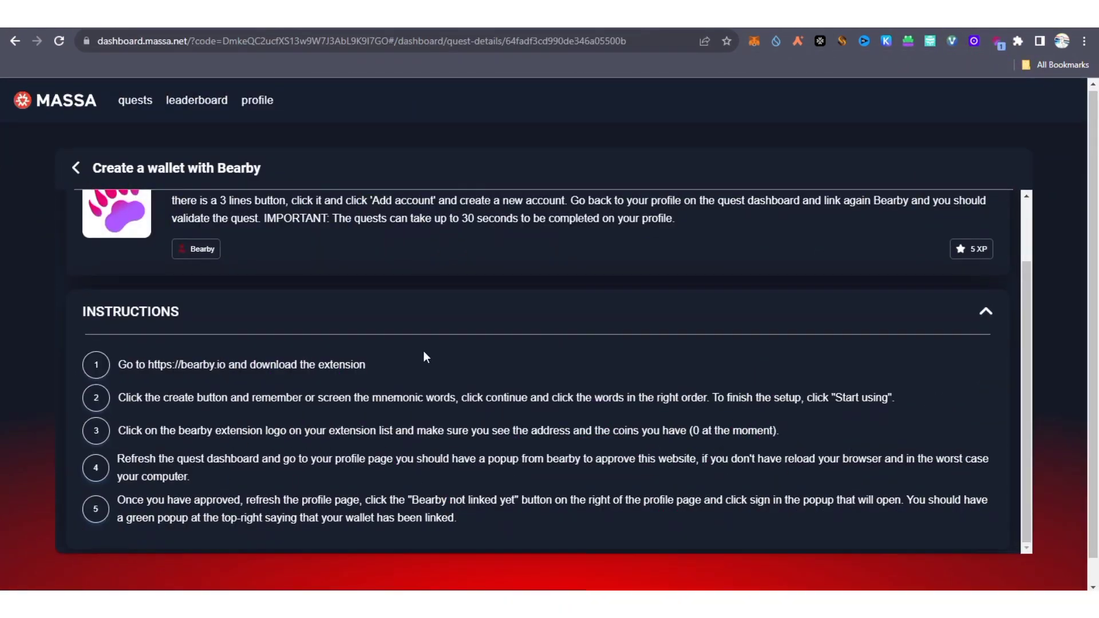
# From the Massa dashboard's profile page, link the Bearby wallet and sign the Quest Platform signature request
pyautogui.scroll(-1, 423, 351)
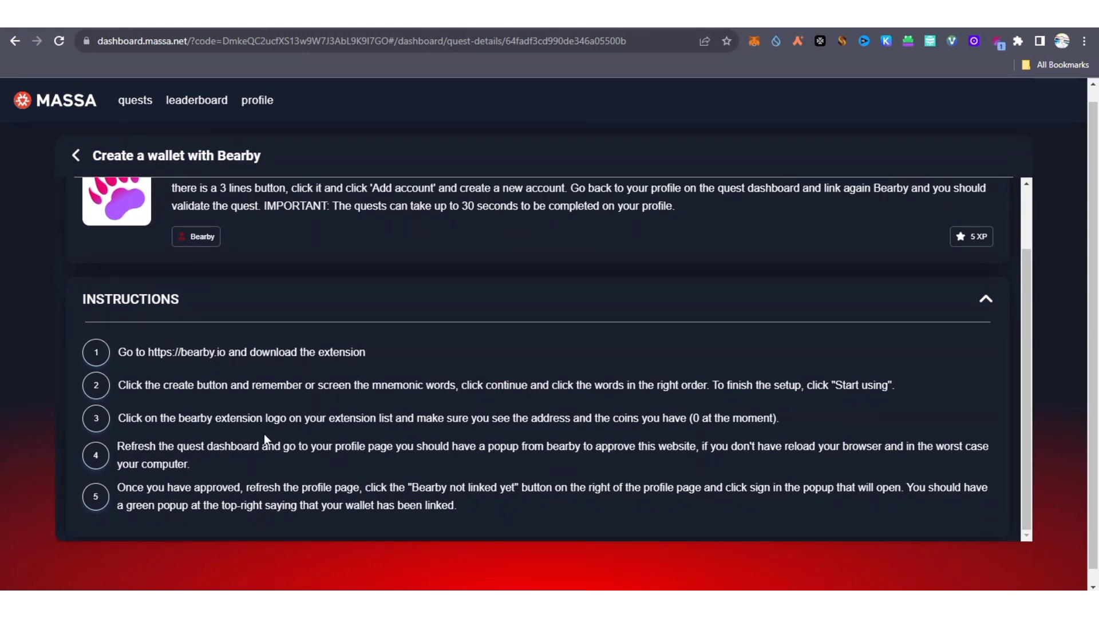
pyautogui.click(140, 110)
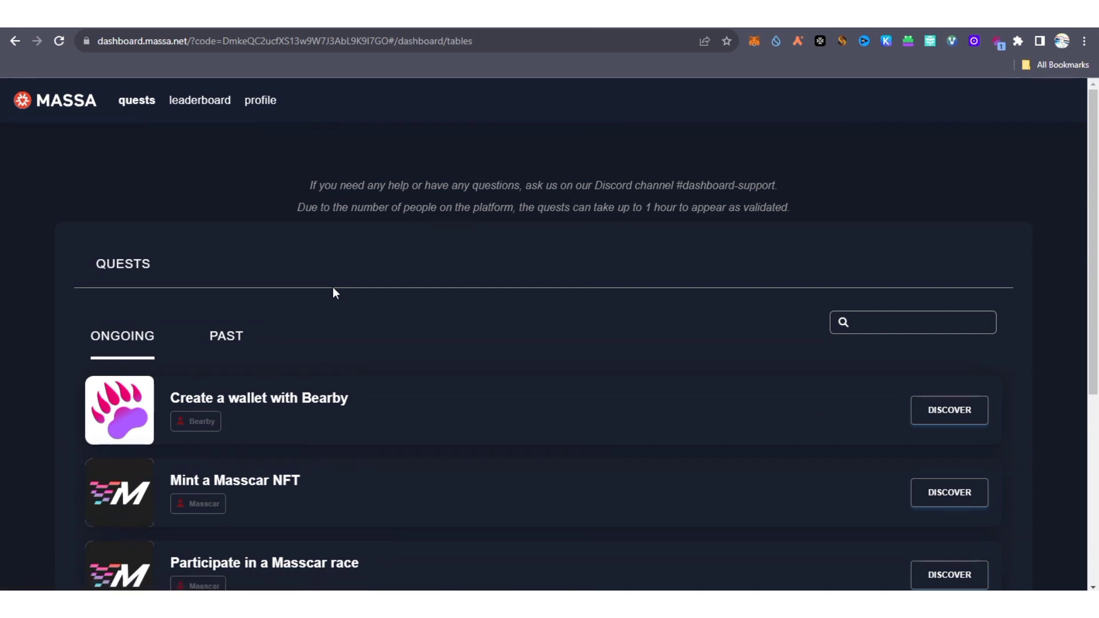
pyautogui.scroll(-1, 370, 318)
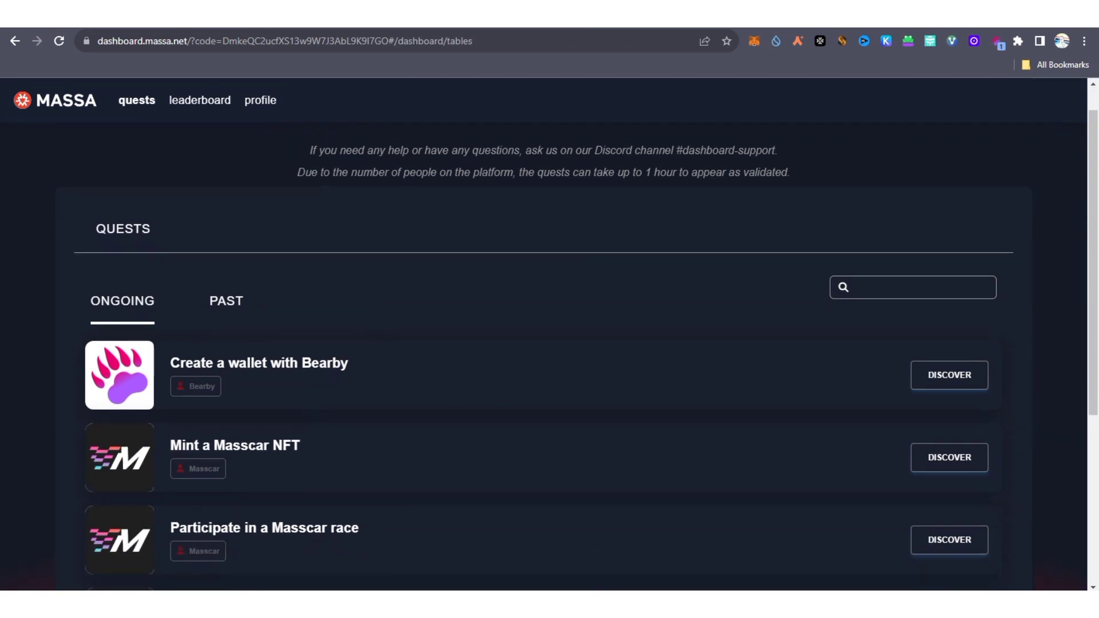
pyautogui.click(265, 102)
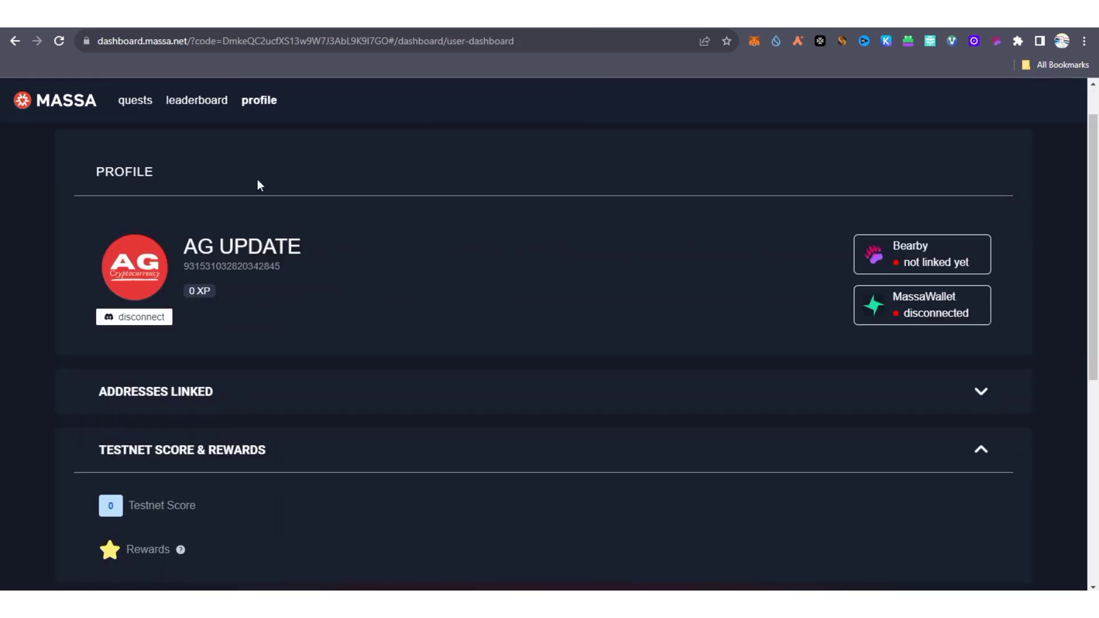
pyautogui.click(926, 267)
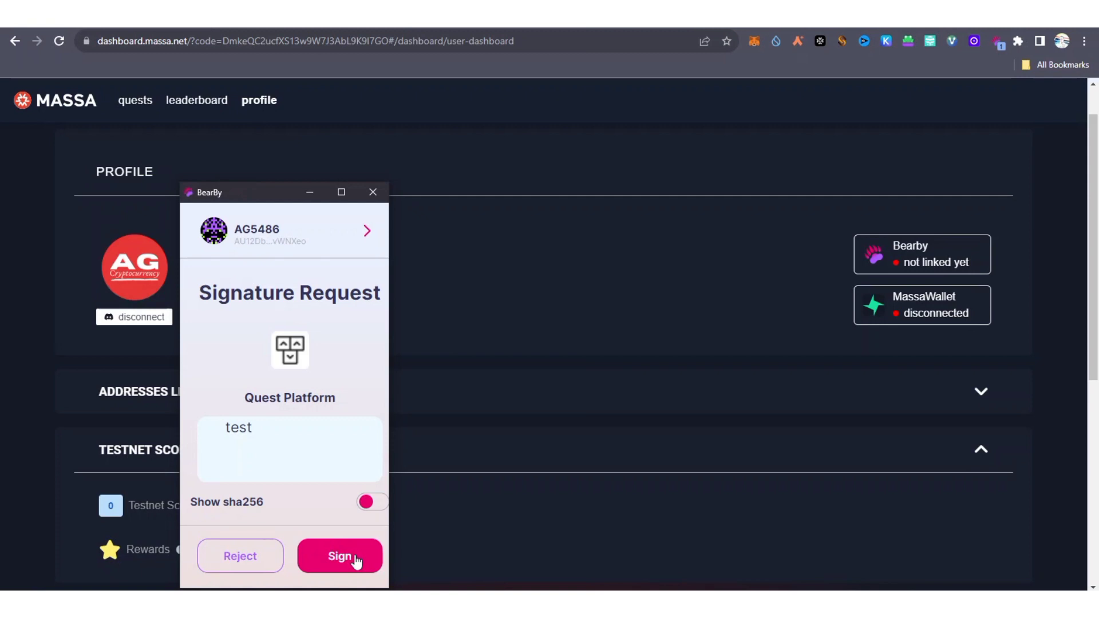
pyautogui.click(355, 563)
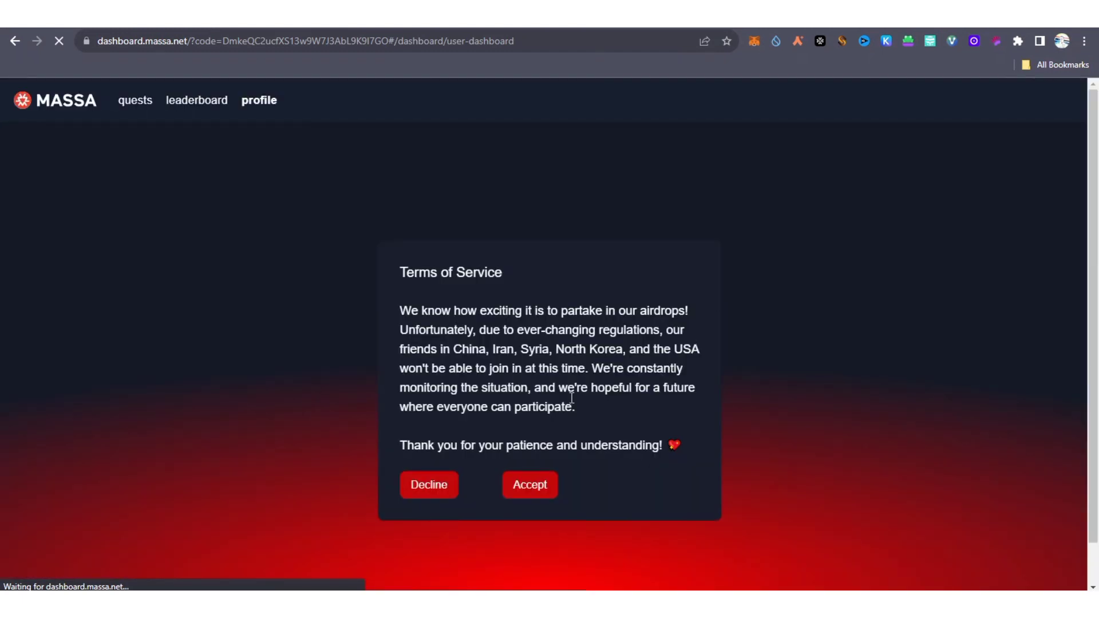
# Accept the dashboard's Terms of Service and reopen the "Create a wallet with Bearby" quest to review its instructions
pyautogui.click(526, 483)
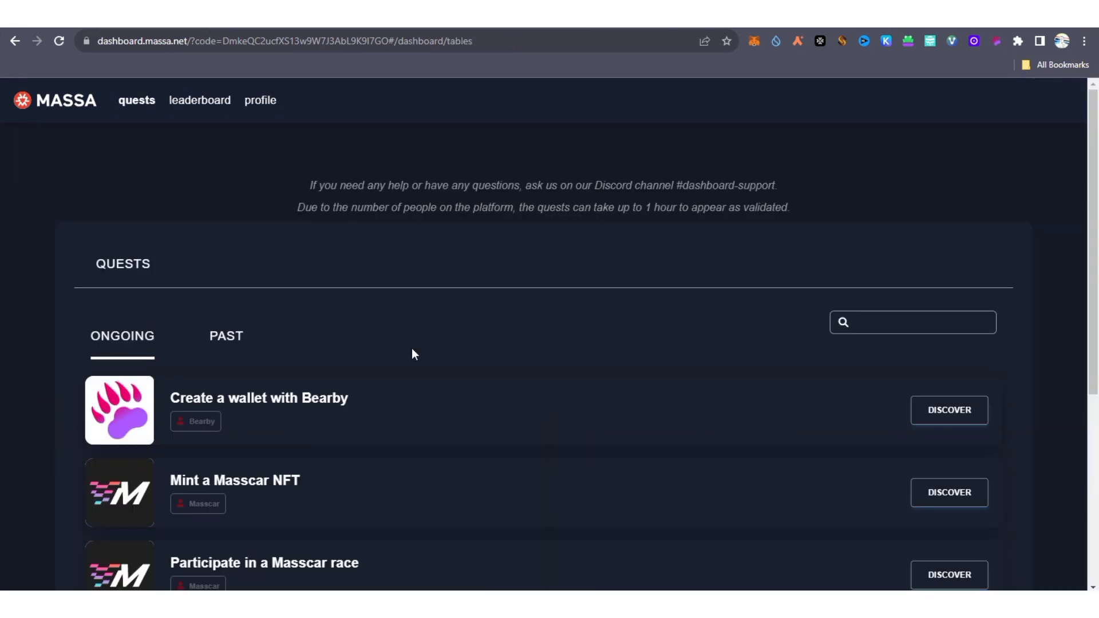
pyautogui.click(917, 416)
pyautogui.scroll(-2, 816, 420)
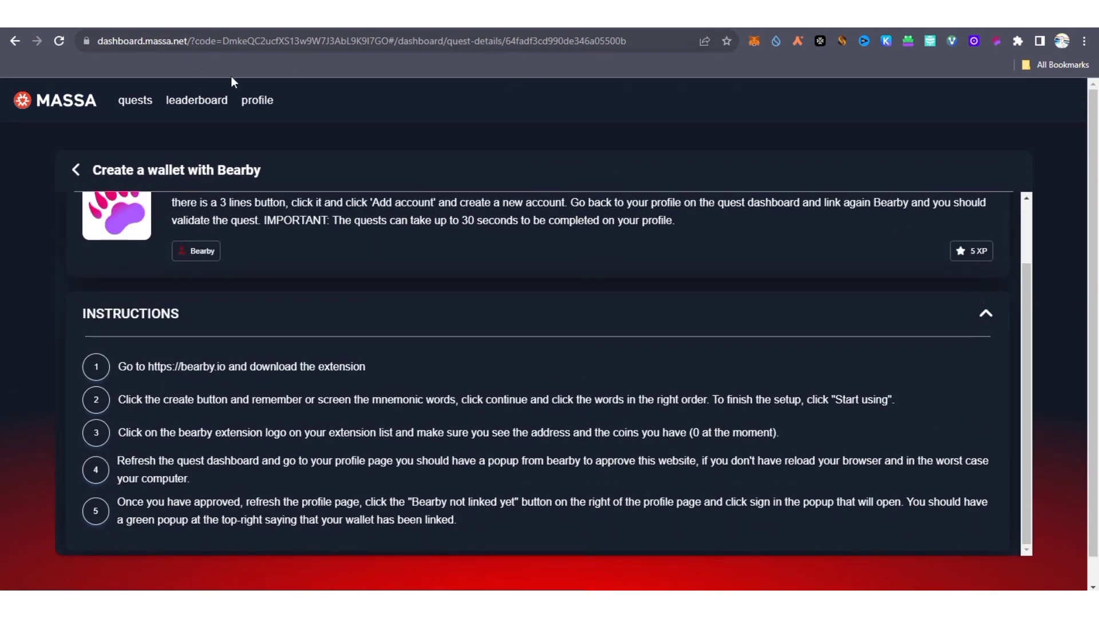
# Check the wallet link status, testnet score and community score on the Massa profile page
pyautogui.click(260, 104)
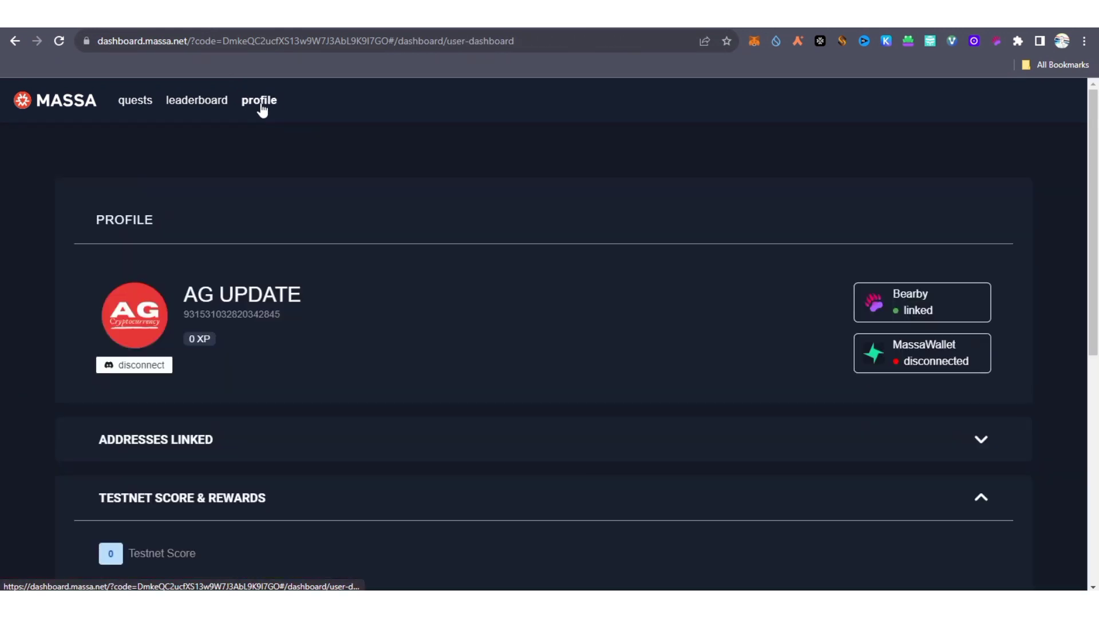
pyautogui.scroll(-7, 342, 287)
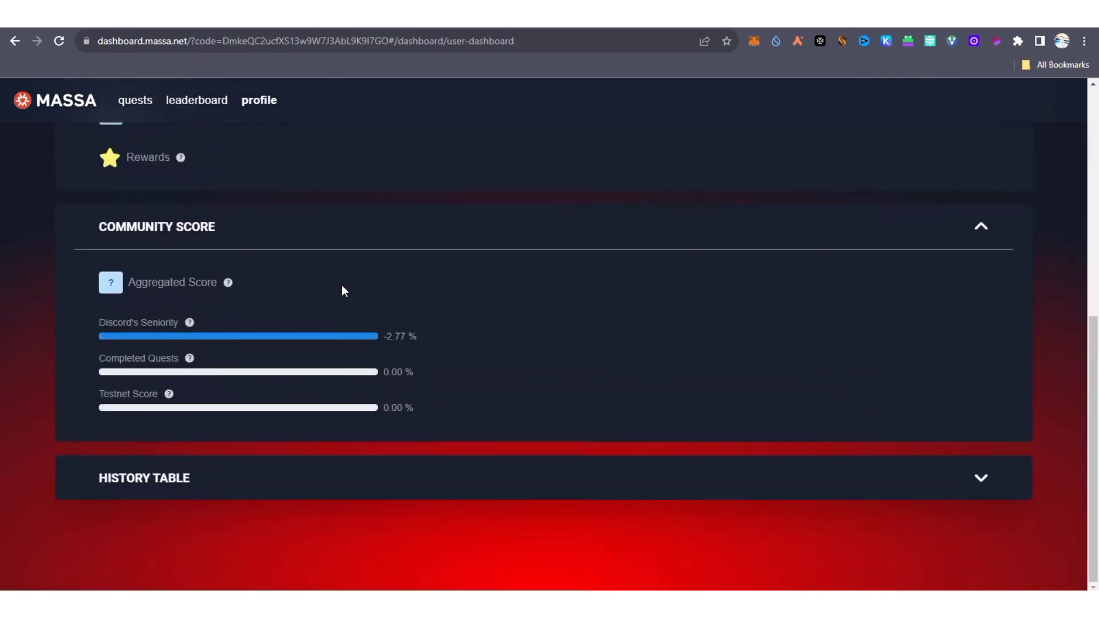
pyautogui.scroll(3, 342, 288)
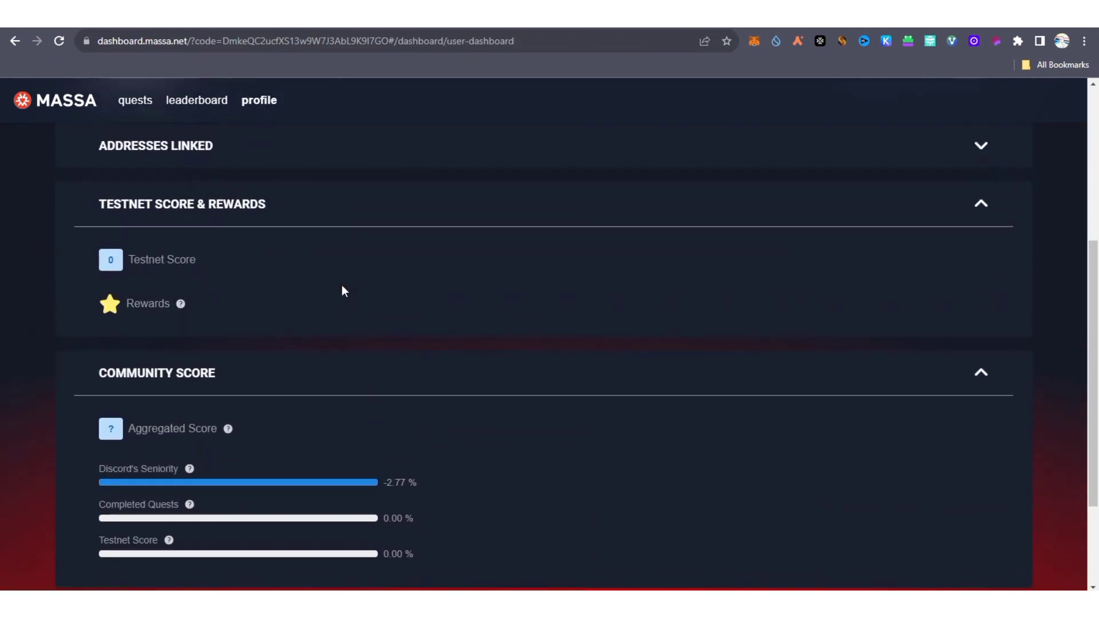
pyautogui.scroll(4, 342, 289)
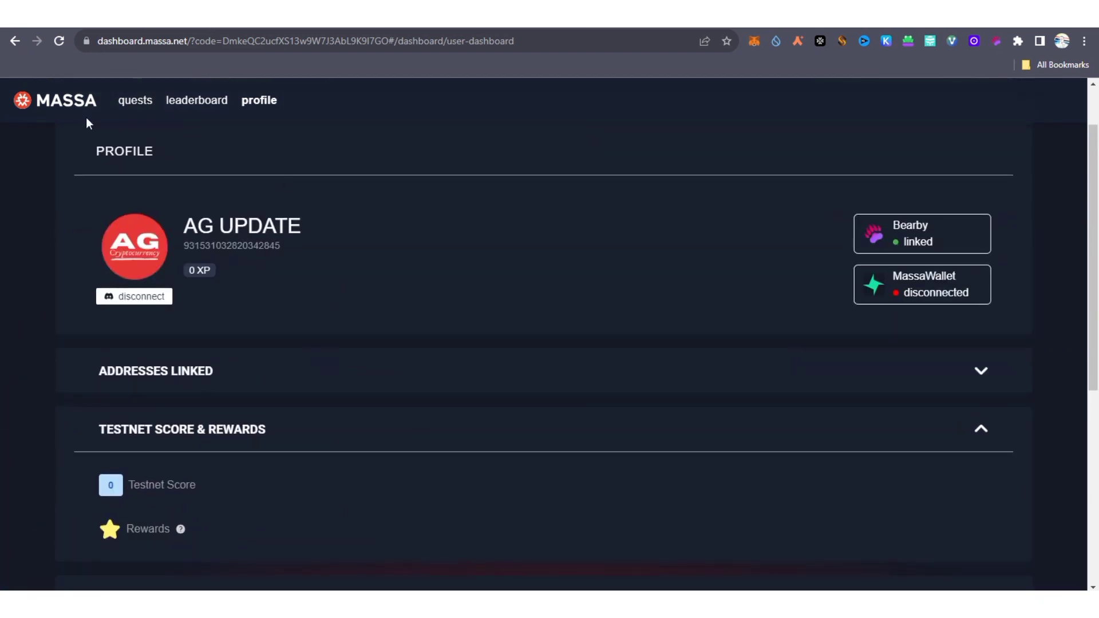
# View the leaderboard, and return to the list of ongoing quests
pyautogui.click(148, 108)
pyautogui.click(252, 111)
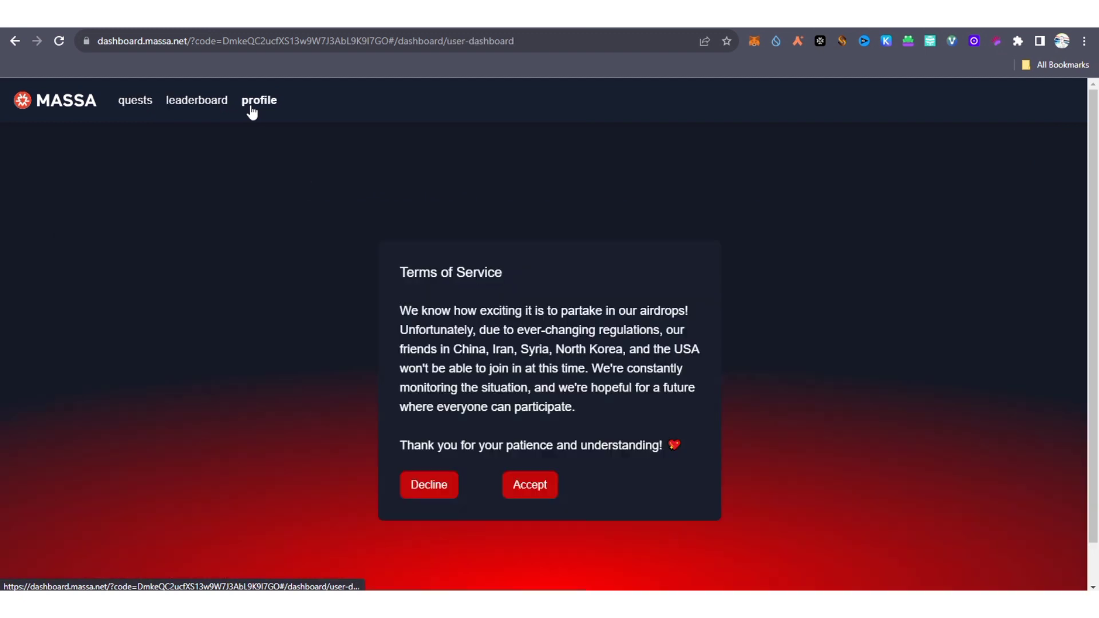
pyautogui.click(206, 103)
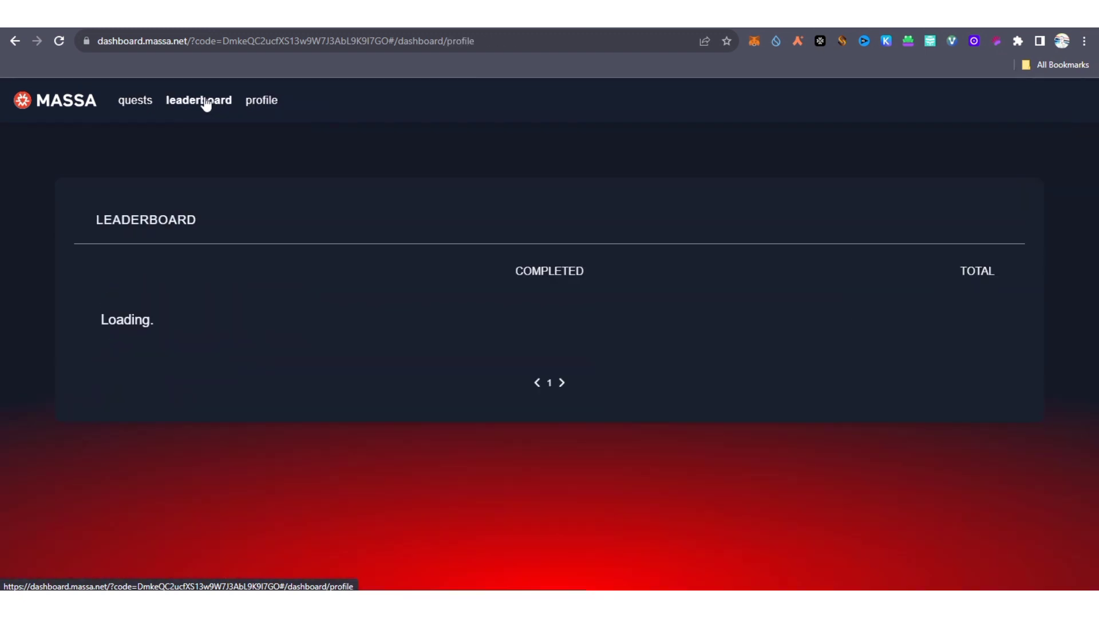
pyautogui.click(141, 111)
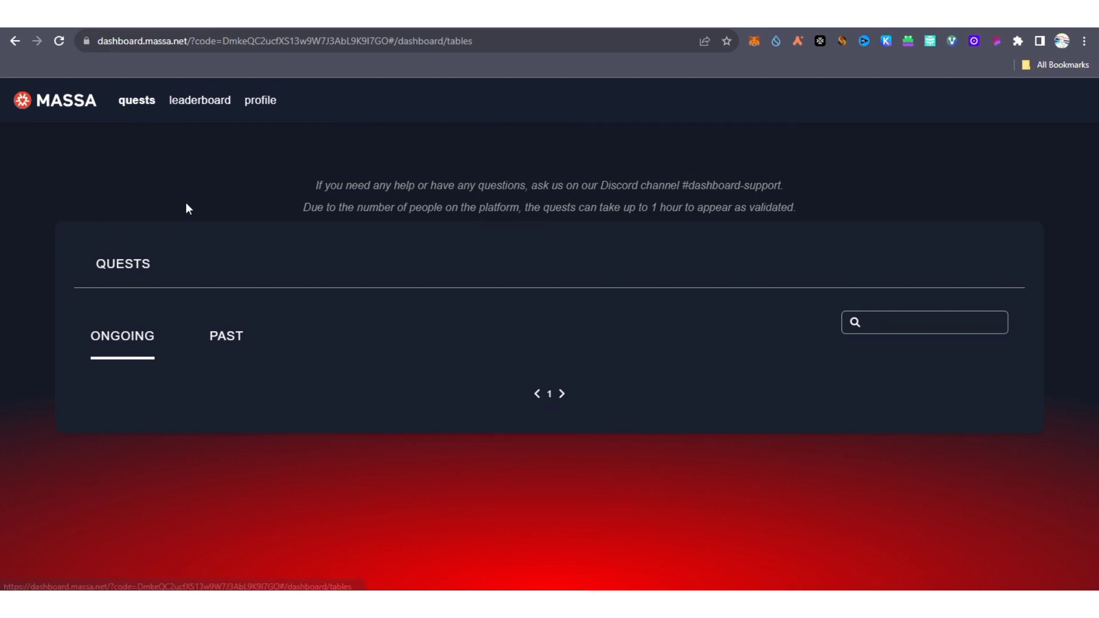
pyautogui.scroll(-1, 187, 204)
pyautogui.scroll(1, 186, 208)
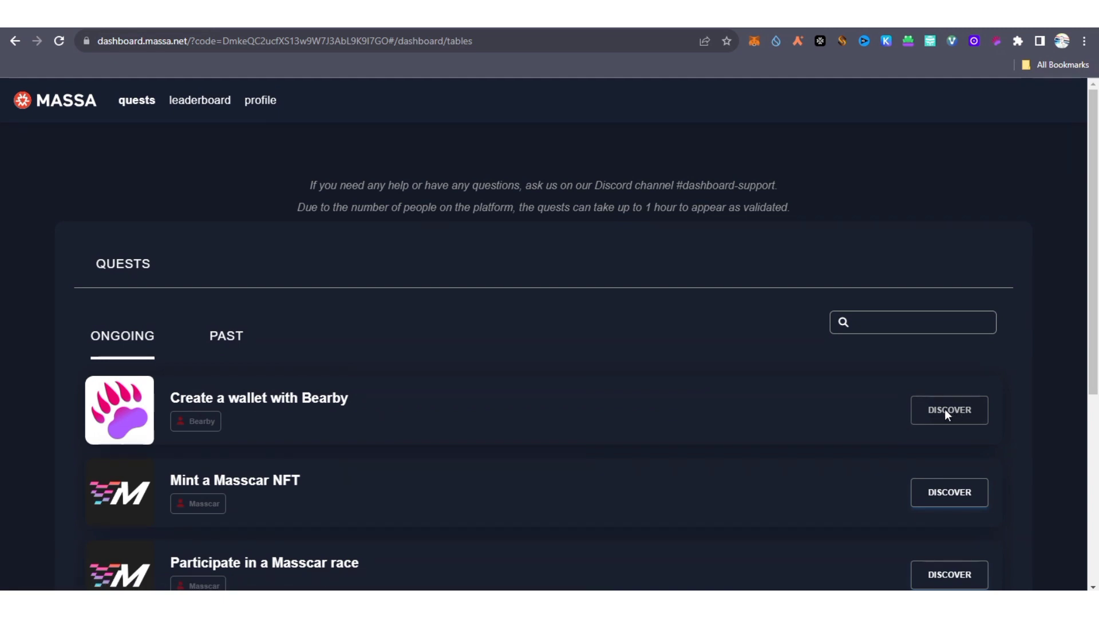
# Review the description and expanded instructions of the "Create a wallet with Bearby" quest, and go back to the quest list
pyautogui.click(856, 407)
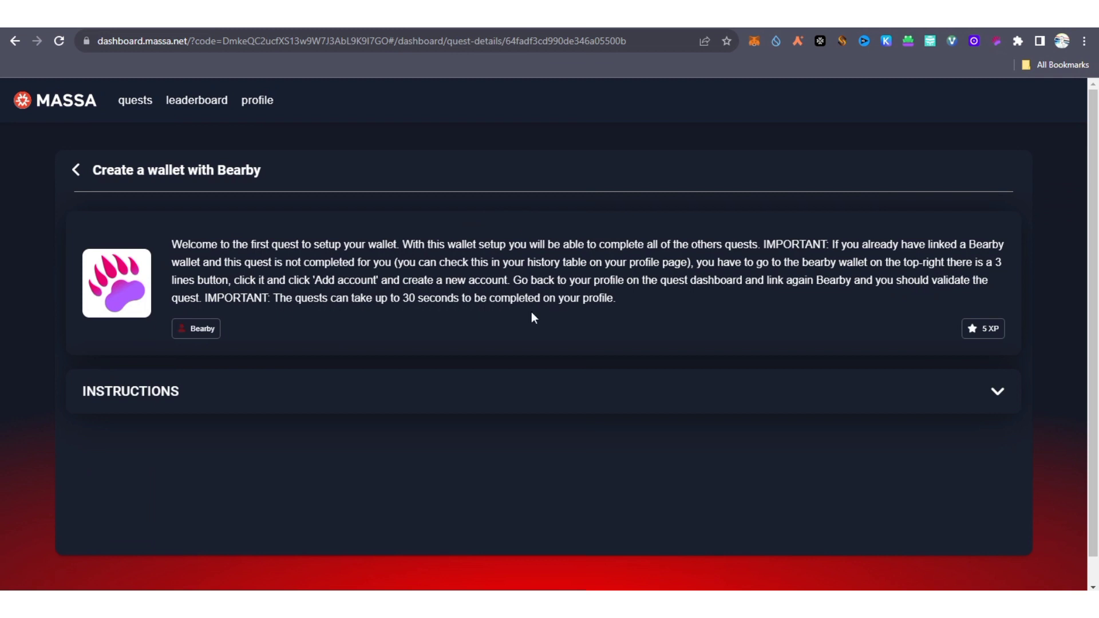
pyautogui.scroll(-1, 532, 313)
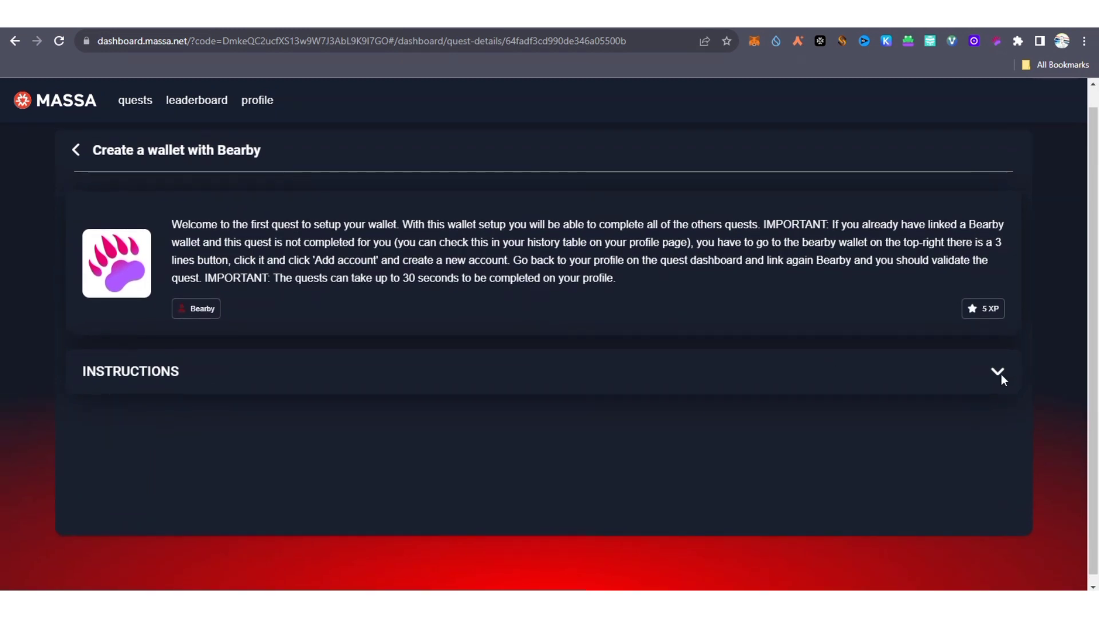
pyautogui.click(999, 374)
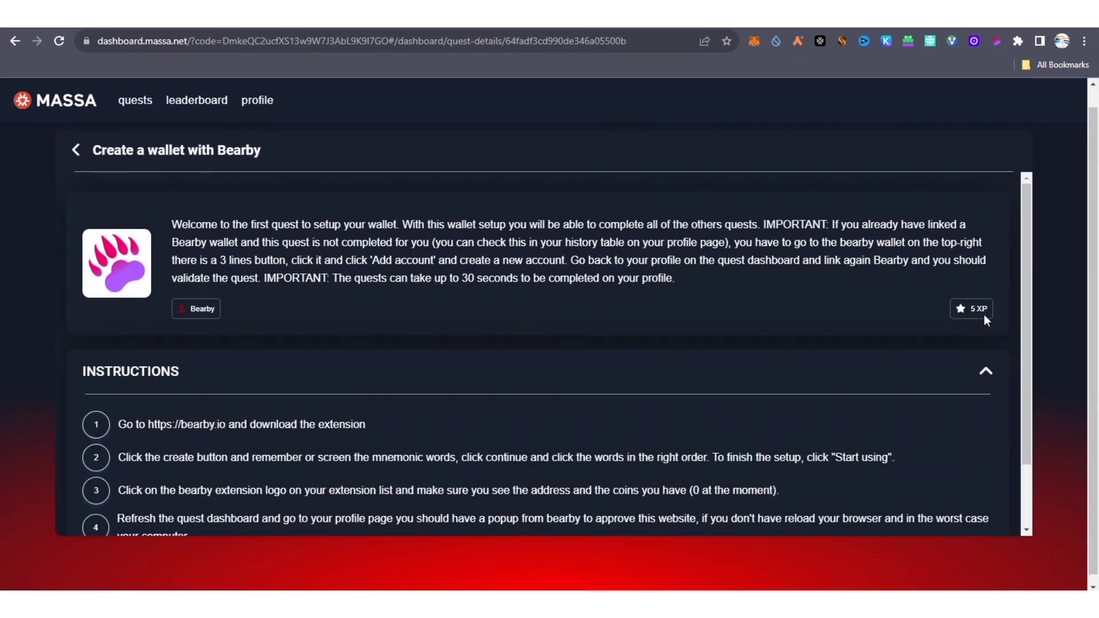
pyautogui.scroll(-2, 883, 432)
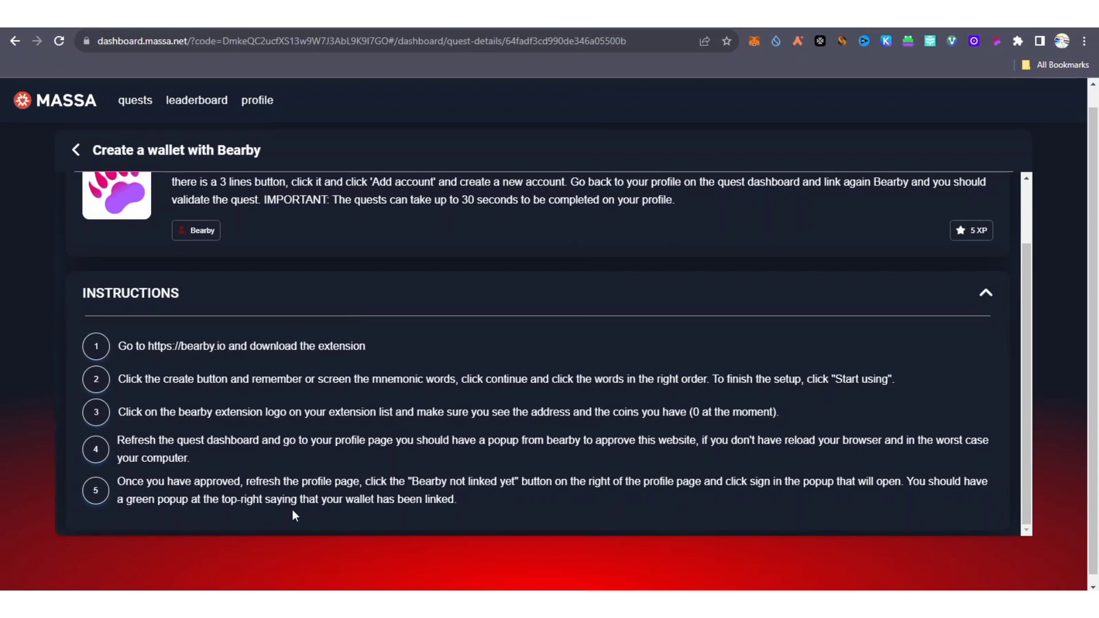
pyautogui.scroll(2, 230, 331)
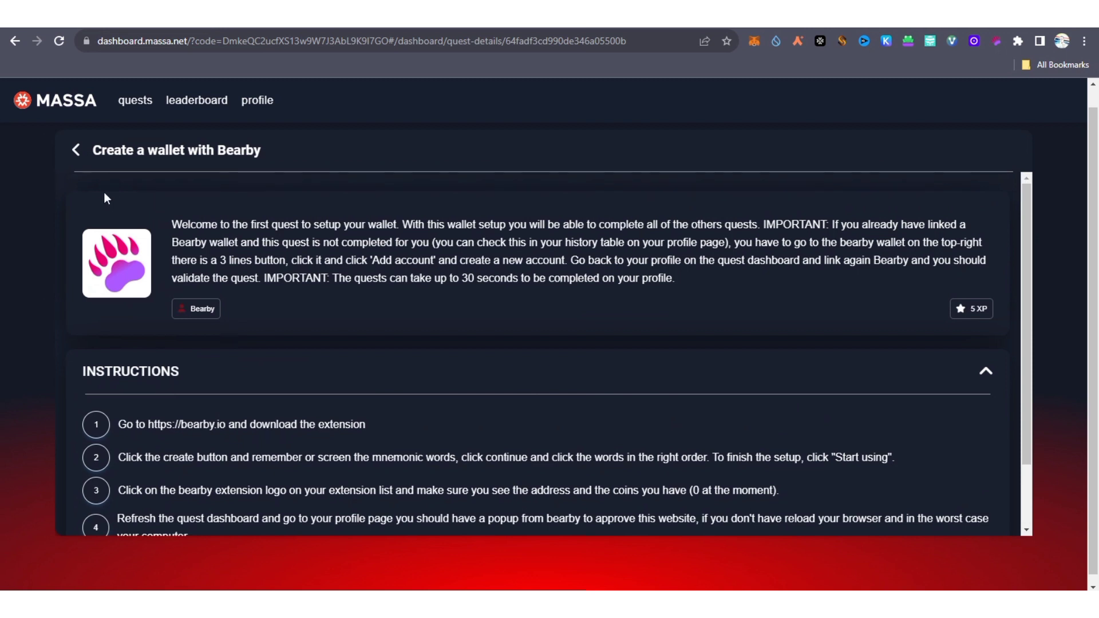
pyautogui.click(80, 150)
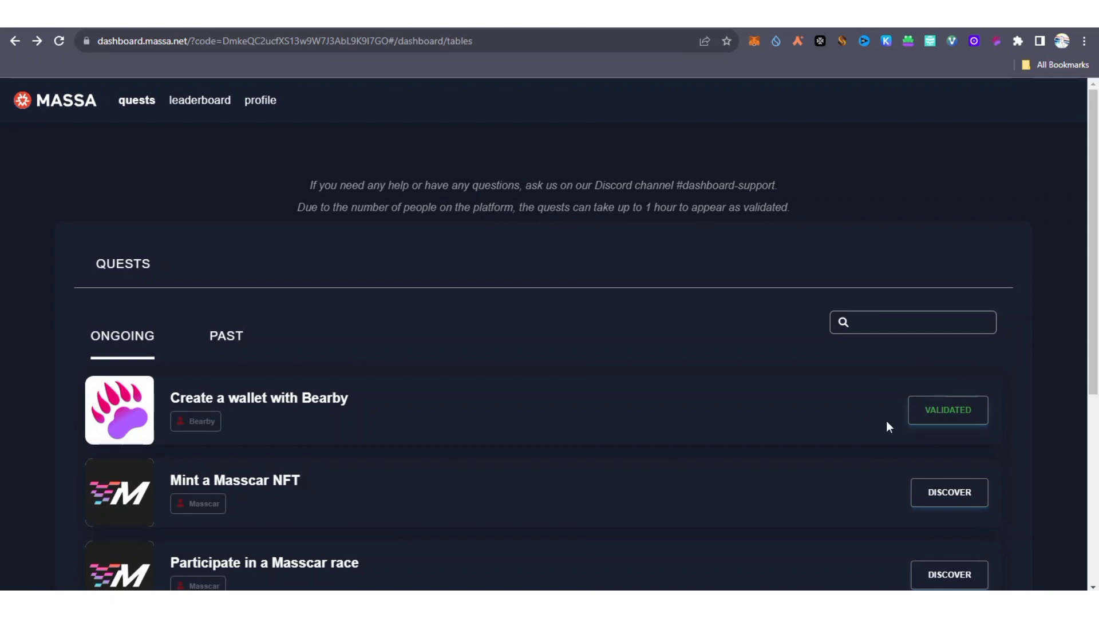
# Reopen the details of the "Create a wallet with Bearby" quest and return to the quest list
pyautogui.scroll(-1, 886, 421)
pyautogui.click(935, 382)
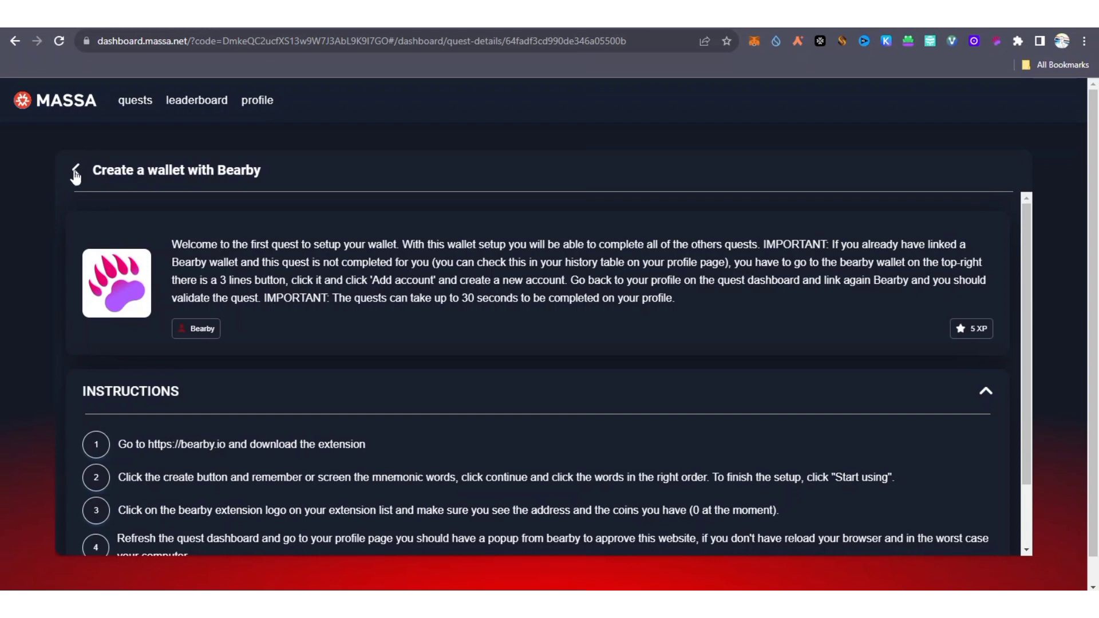
pyautogui.click(74, 169)
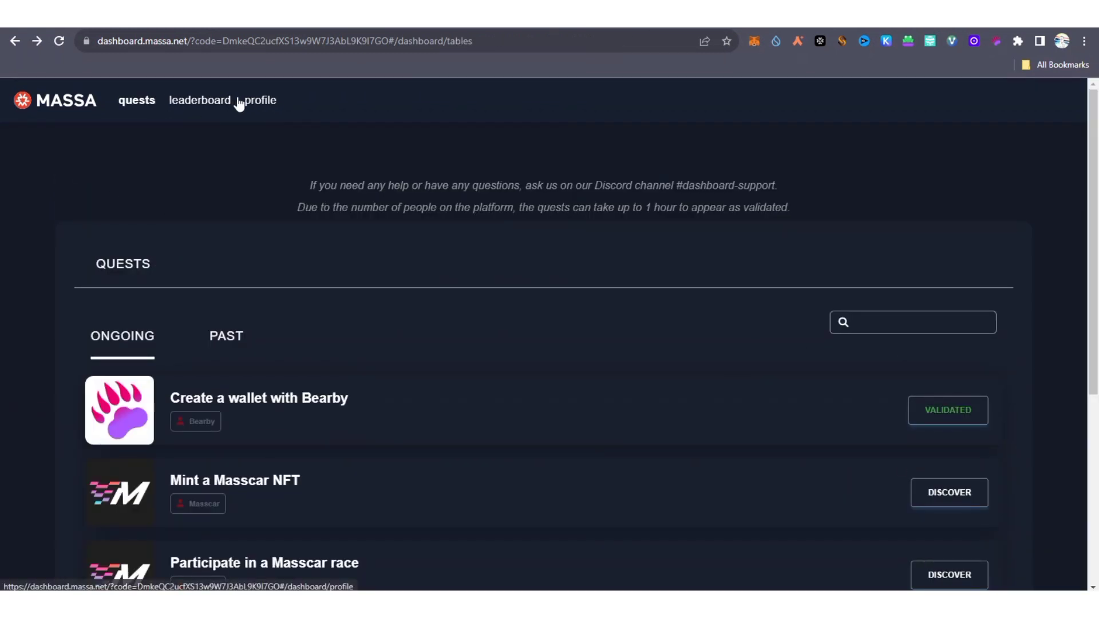
# Check the profile page for the XP earned and the completed quests percentage in the community score
pyautogui.click(260, 102)
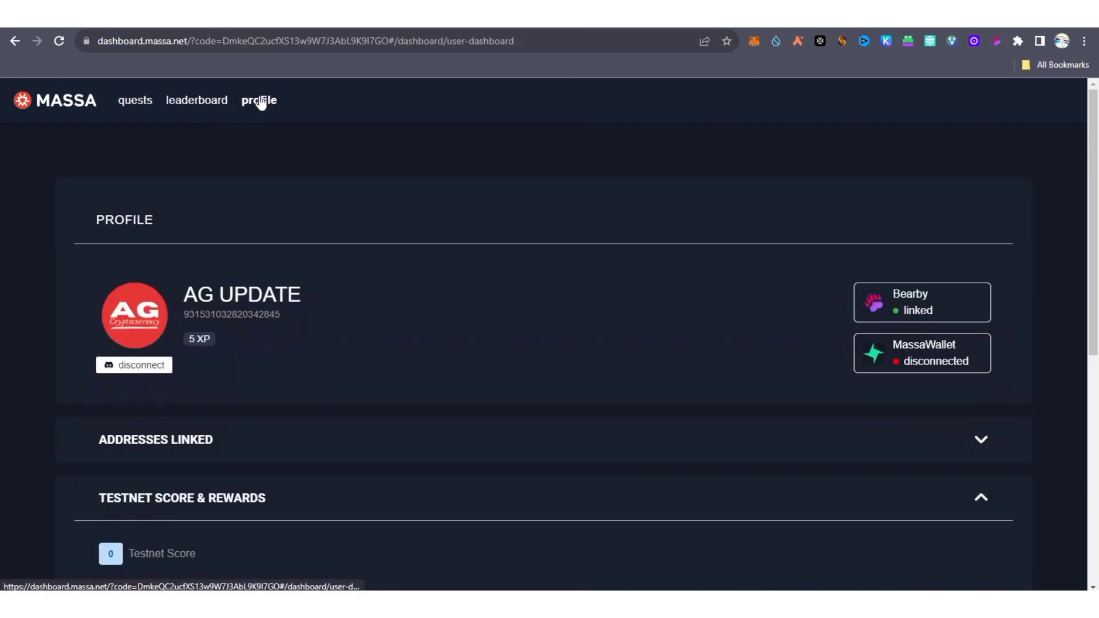
pyautogui.scroll(-3, 340, 216)
pyautogui.scroll(-4, 340, 216)
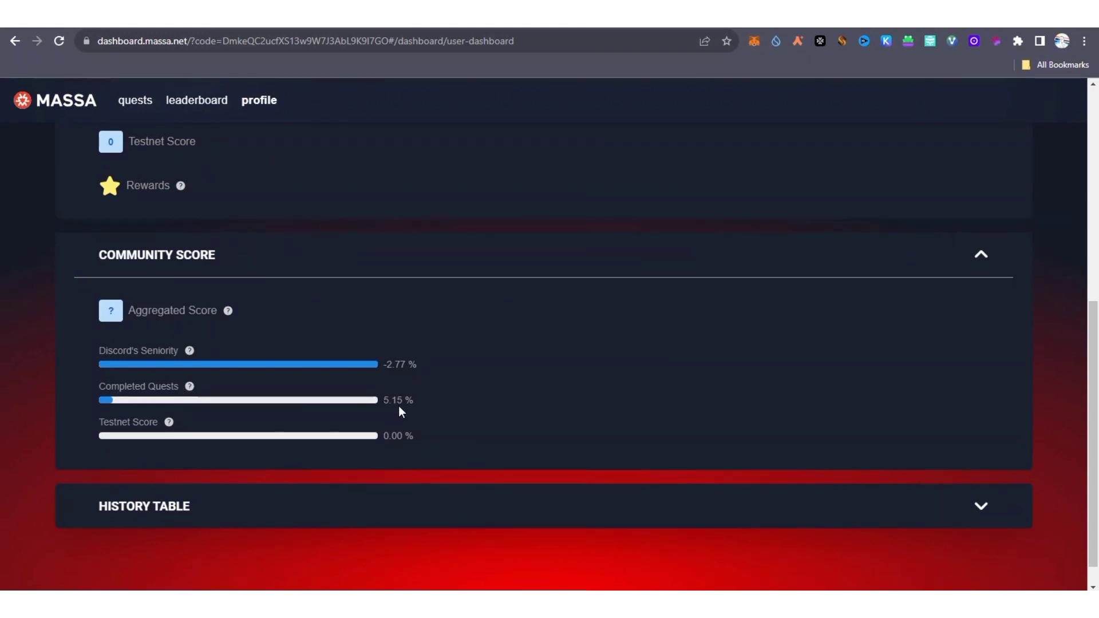
pyautogui.scroll(6, 403, 406)
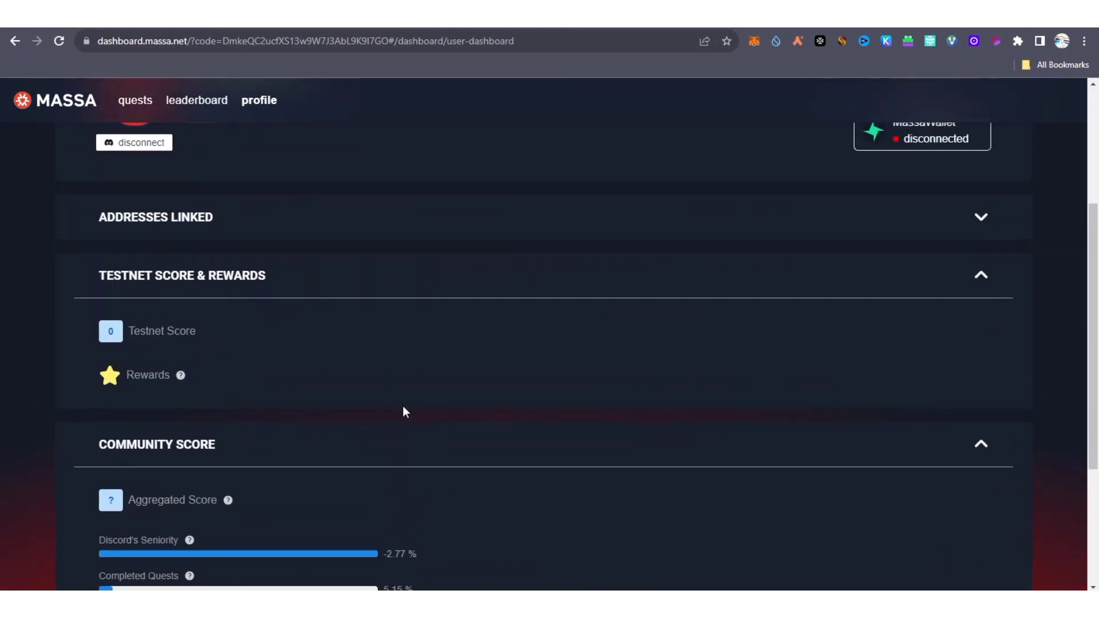
pyautogui.scroll(2, 92, 139)
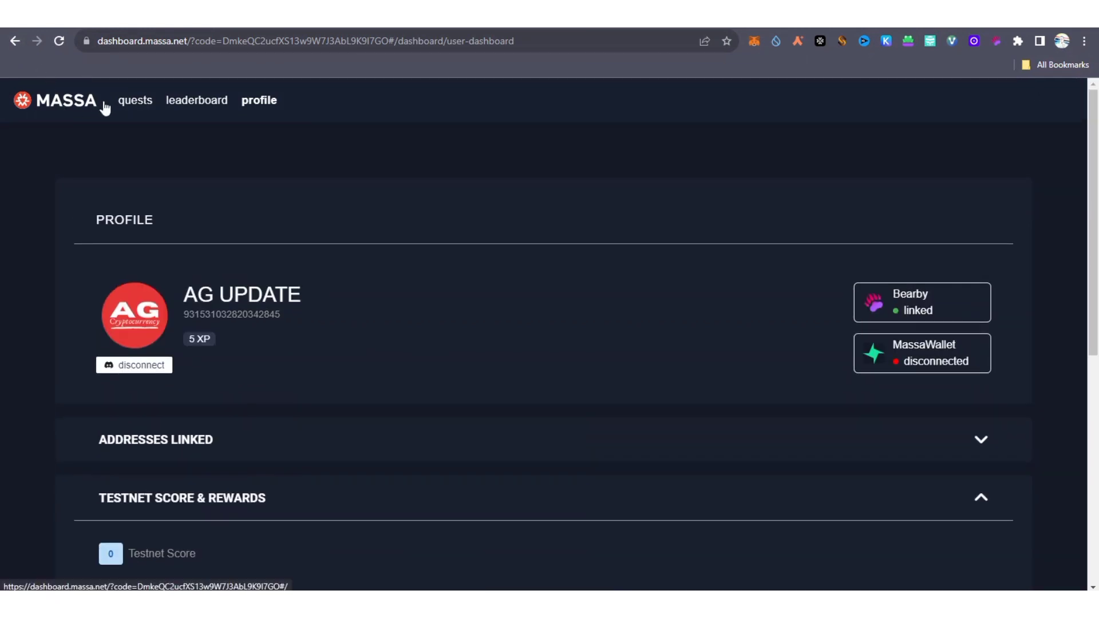
# Browse the first page of ongoing quests to see which ones are still open
pyautogui.click(140, 103)
pyautogui.scroll(-2, 359, 418)
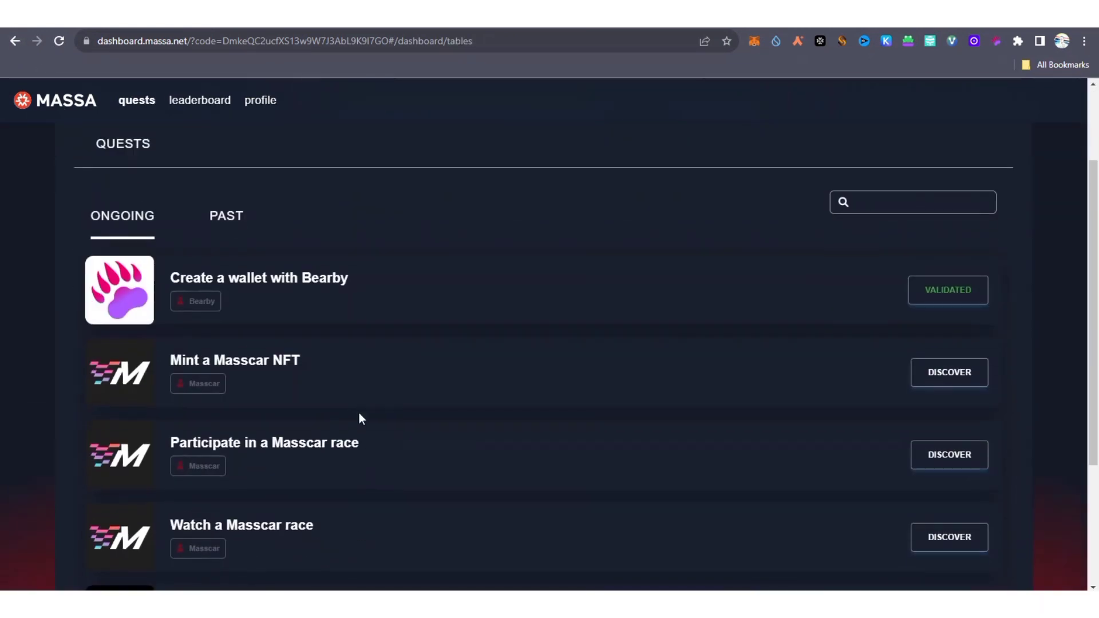
pyautogui.scroll(-1, 358, 416)
pyautogui.scroll(-2, 274, 407)
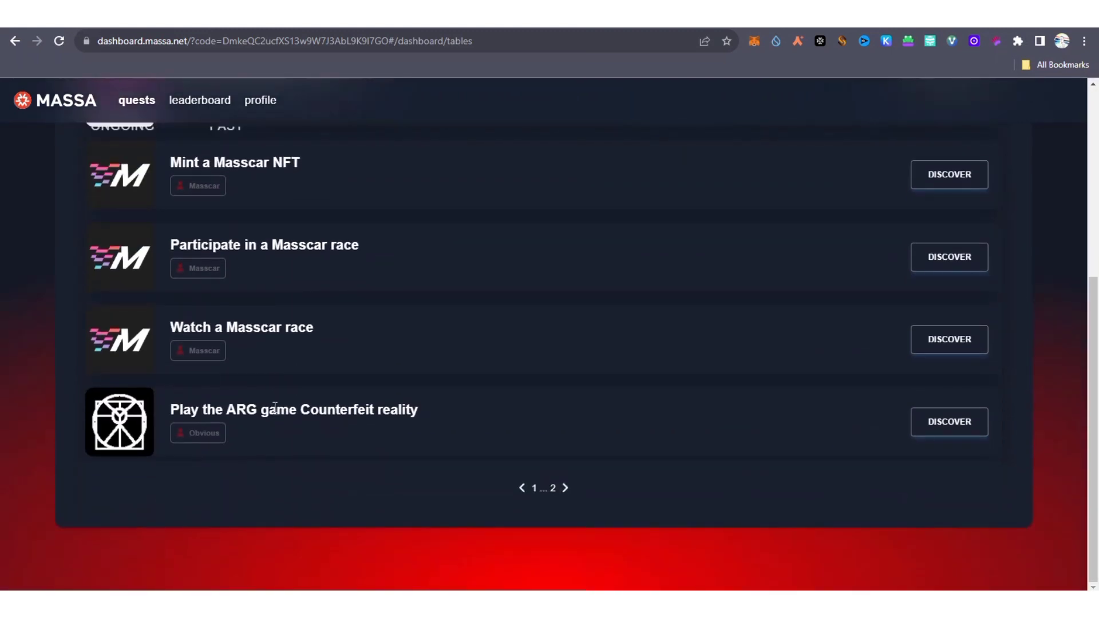
pyautogui.scroll(2, 345, 404)
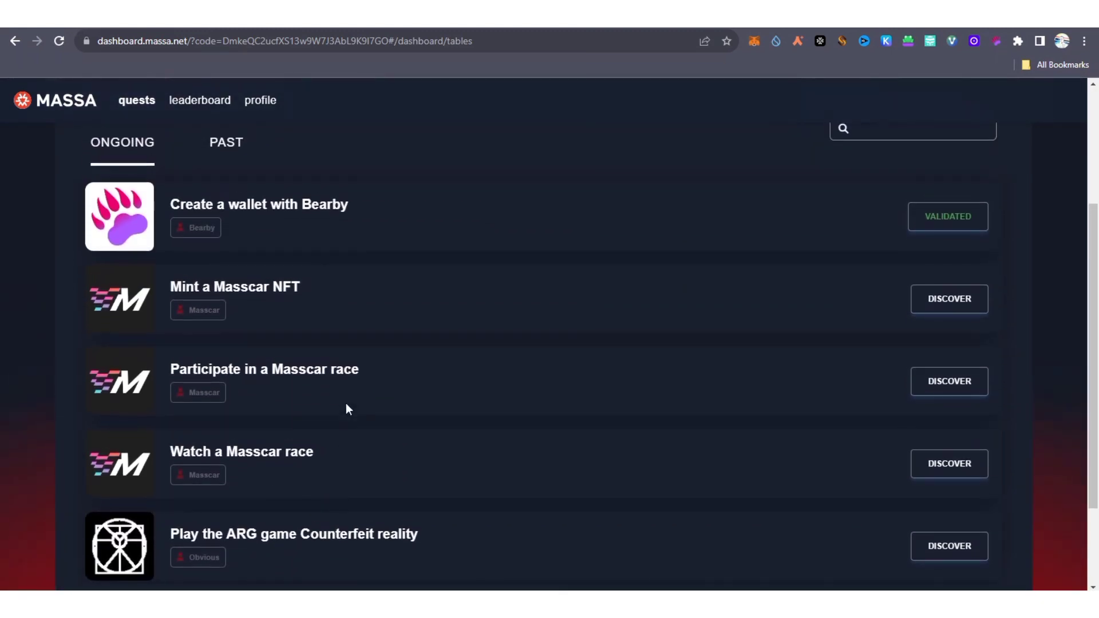
pyautogui.scroll(-1, 346, 405)
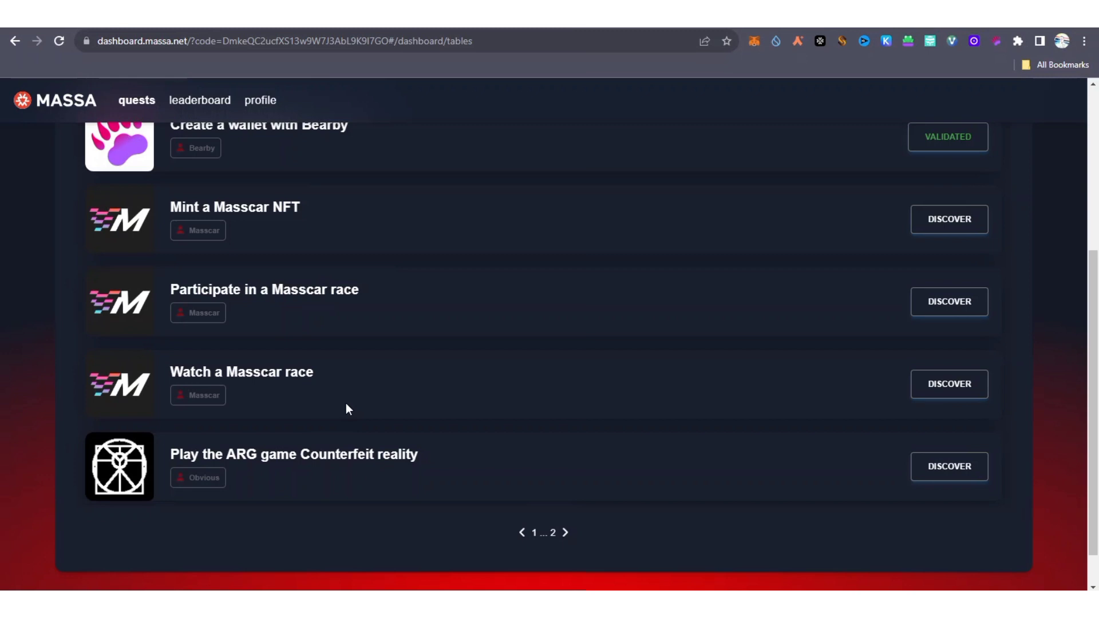
pyautogui.scroll(-1, 345, 404)
pyautogui.scroll(2, 345, 404)
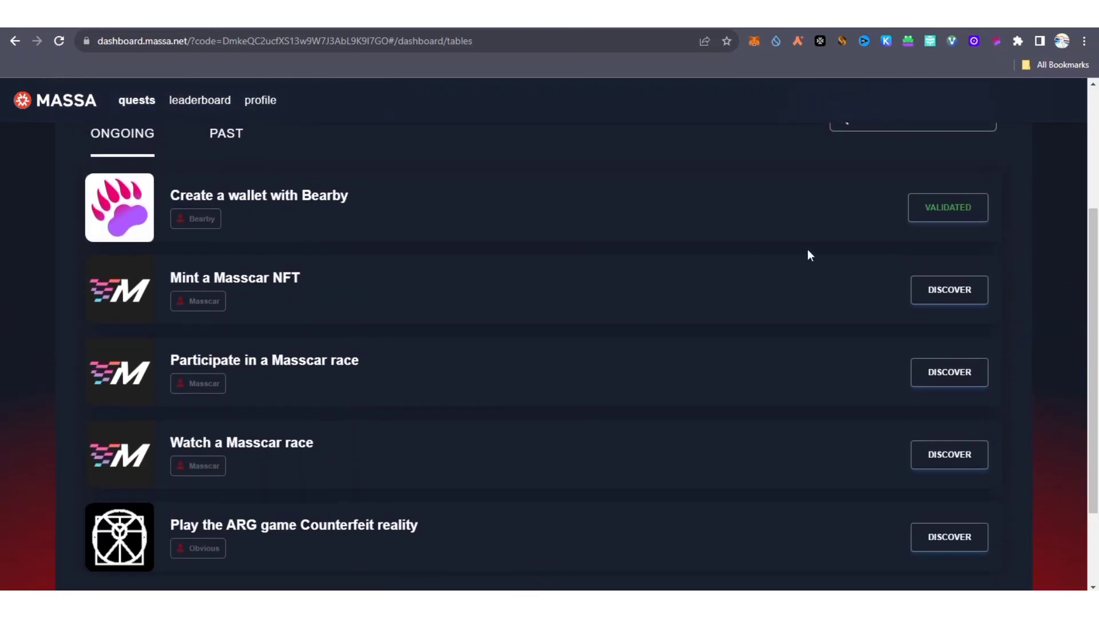
# Read the "Mint a Masscar NFT" quest's requirements and instructions, and go back to the quest list
pyautogui.click(940, 295)
pyautogui.scroll(-1, 938, 293)
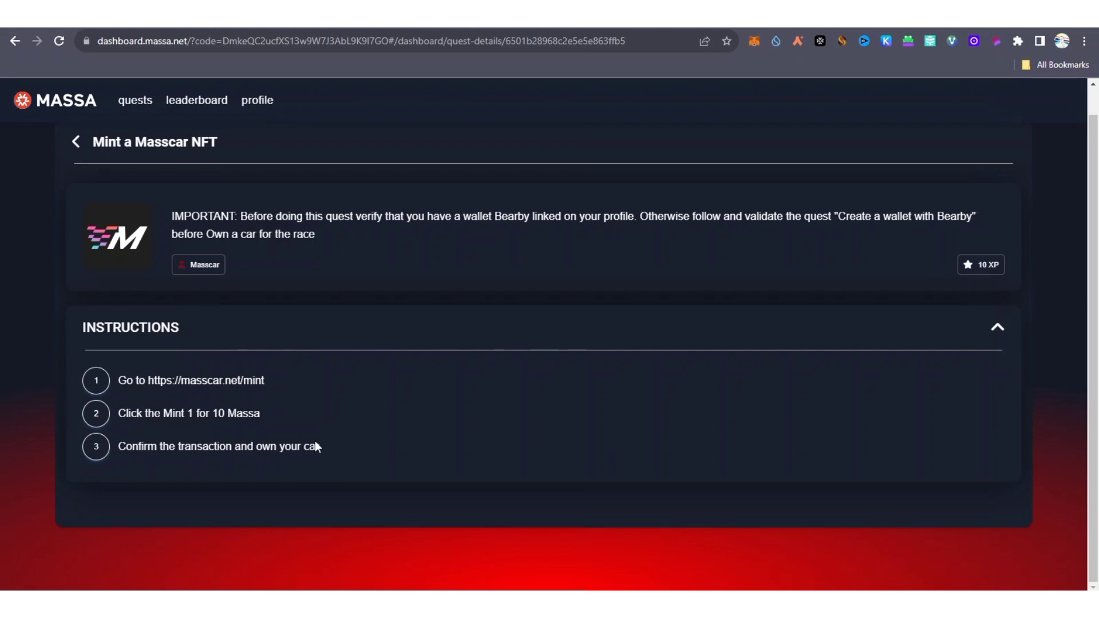
pyautogui.scroll(1, 316, 446)
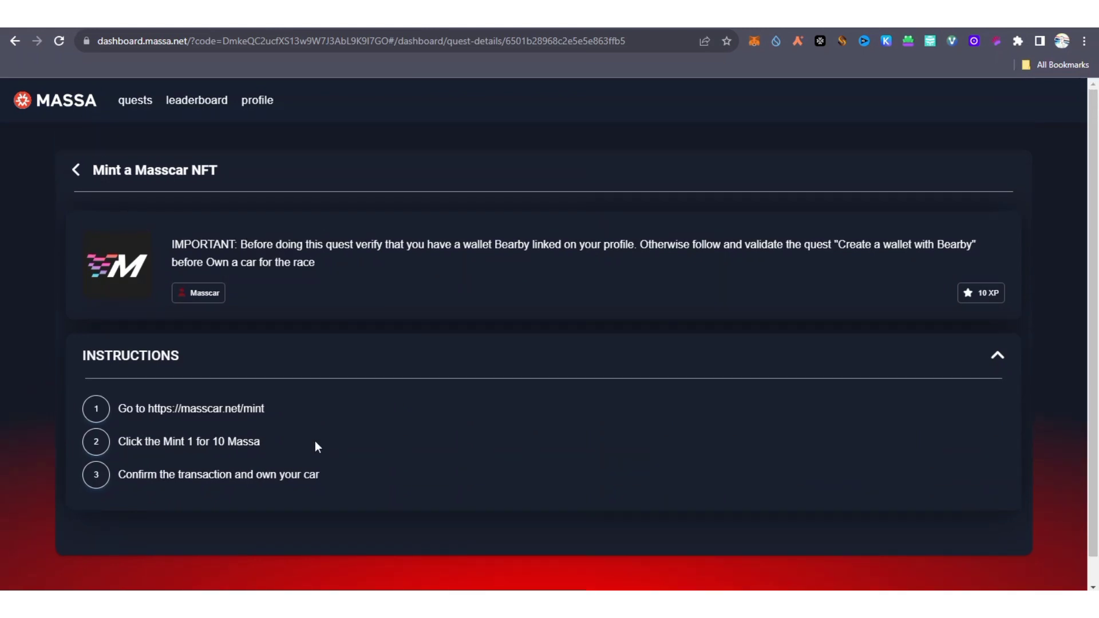
pyautogui.click(76, 171)
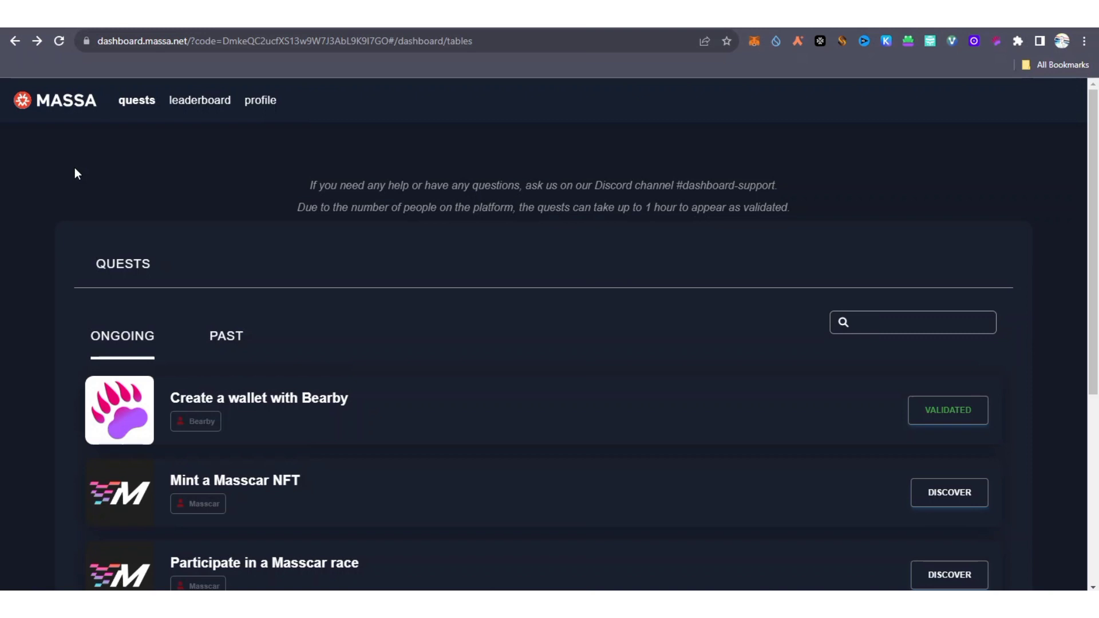
pyautogui.scroll(-1, 77, 173)
pyautogui.scroll(-3, 78, 173)
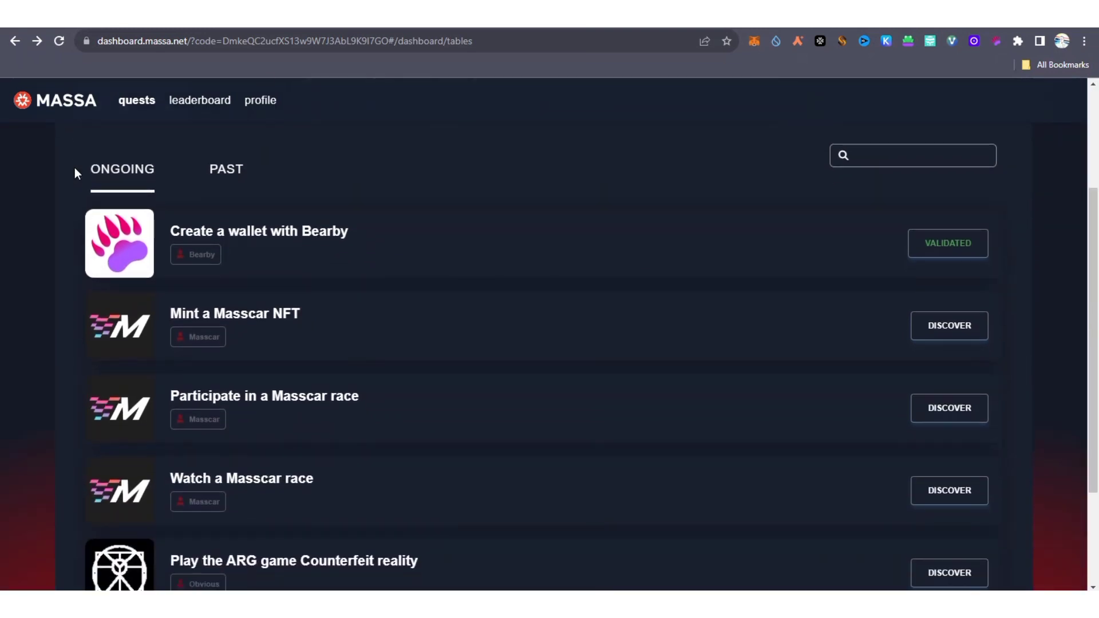
pyautogui.scroll(1, 77, 173)
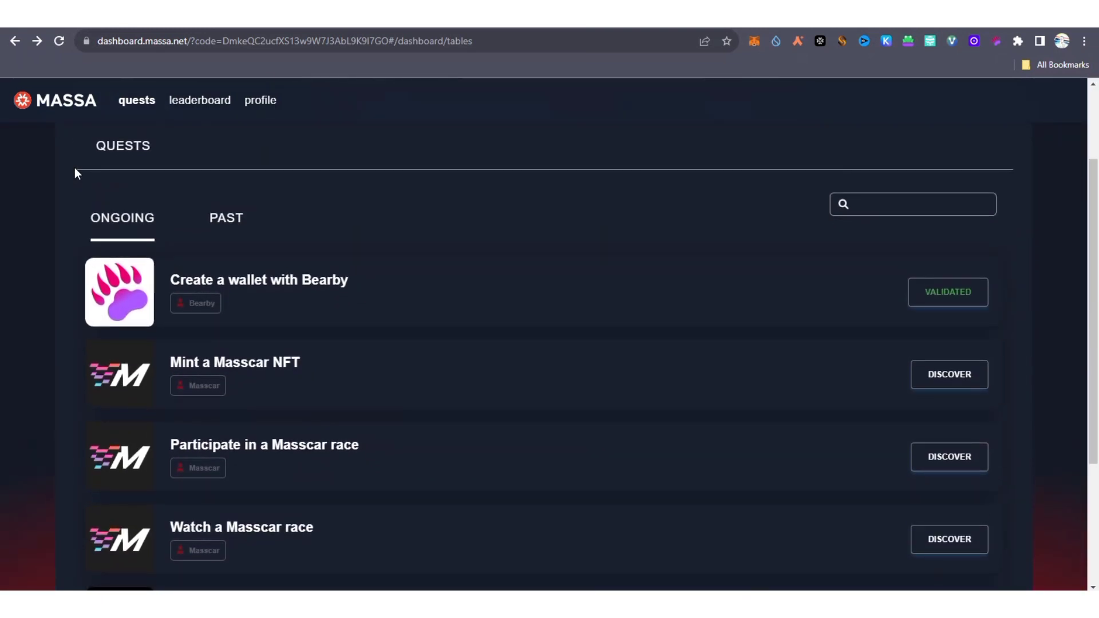
pyautogui.scroll(2, 77, 173)
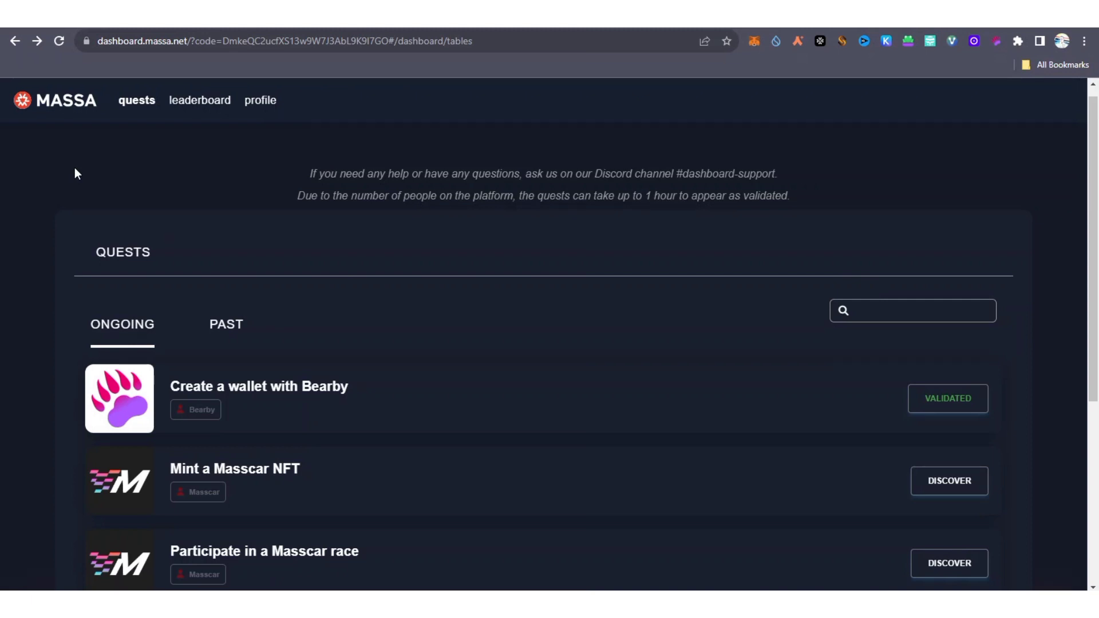
pyautogui.scroll(-2, 77, 173)
pyautogui.scroll(2, 78, 173)
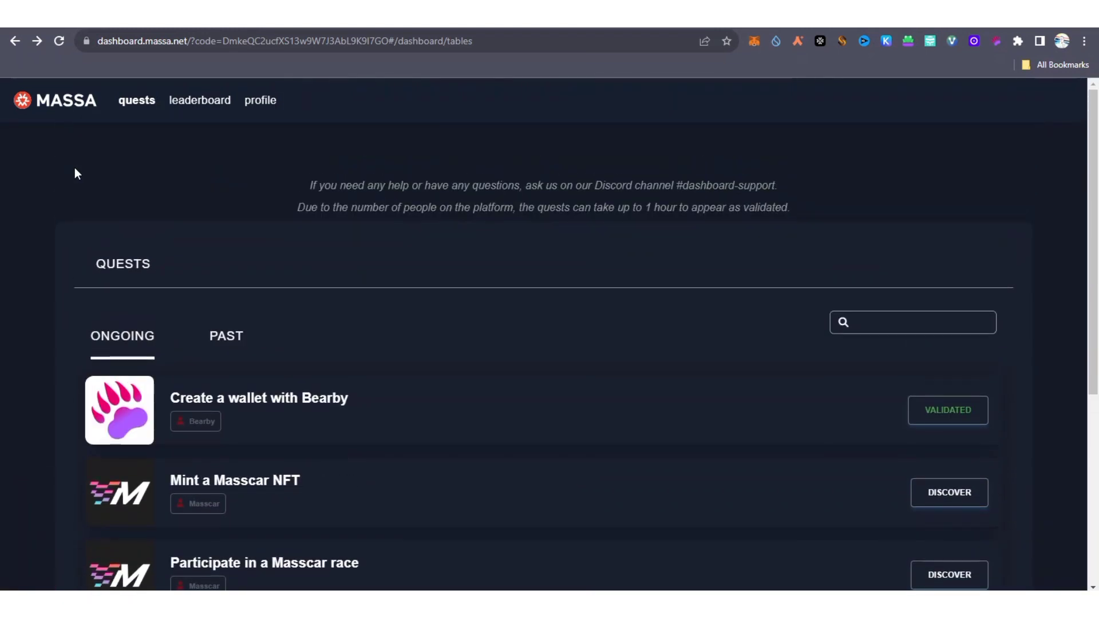